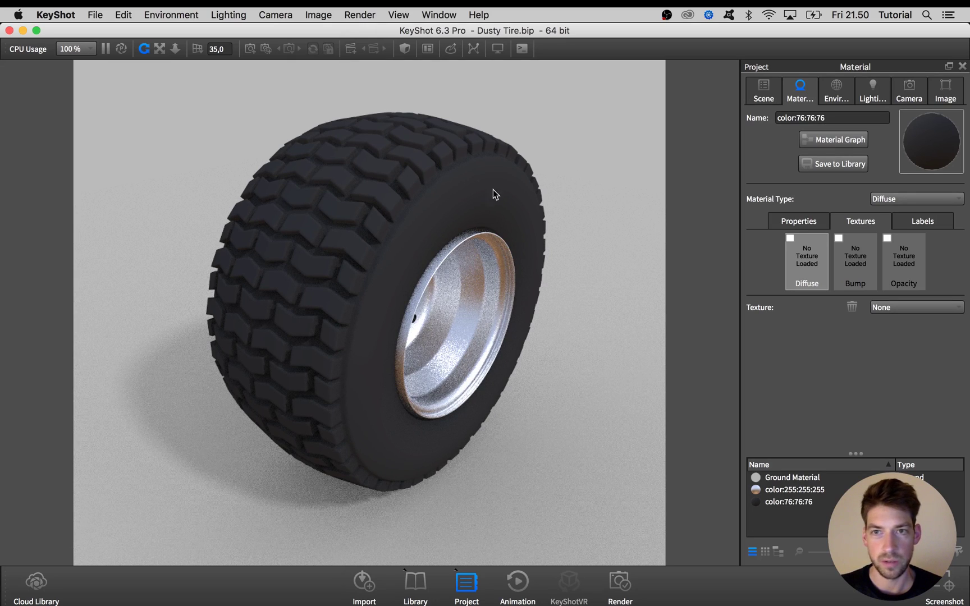
Check the tire's diffuse color and change its material type to Plastic.
left_click(799, 221)
left_click(940, 241)
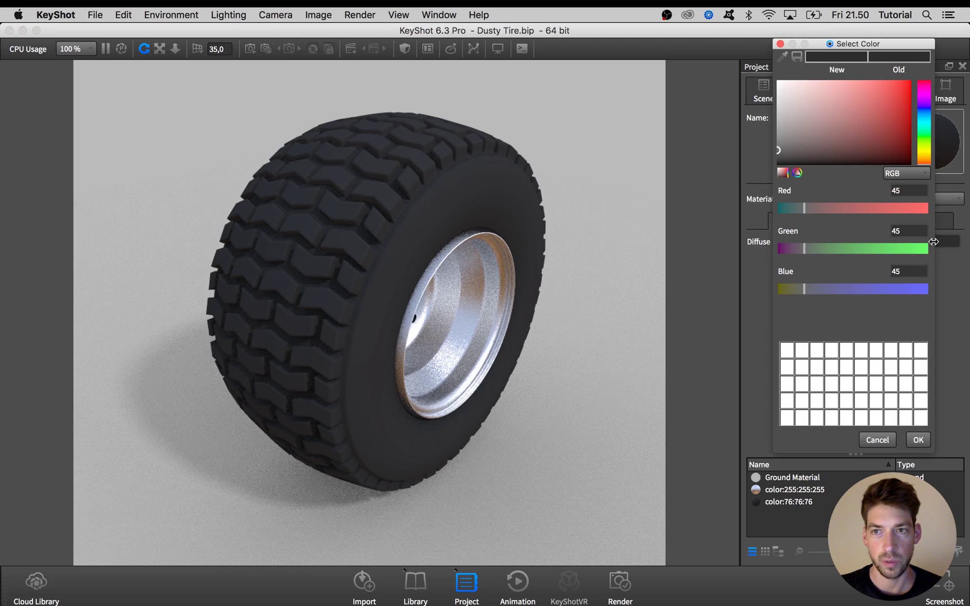
left_click(917, 438)
left_click(912, 198)
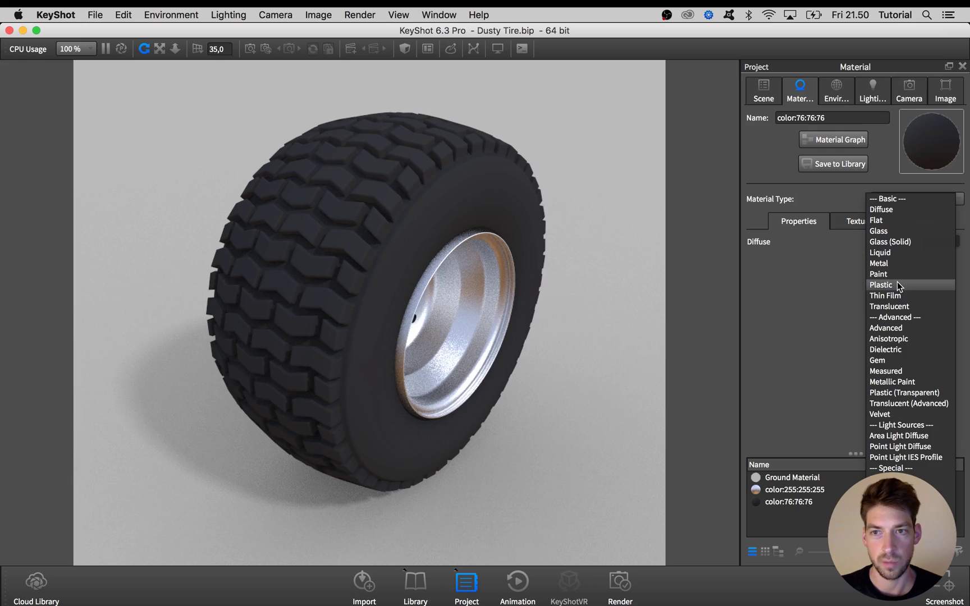
left_click(898, 284)
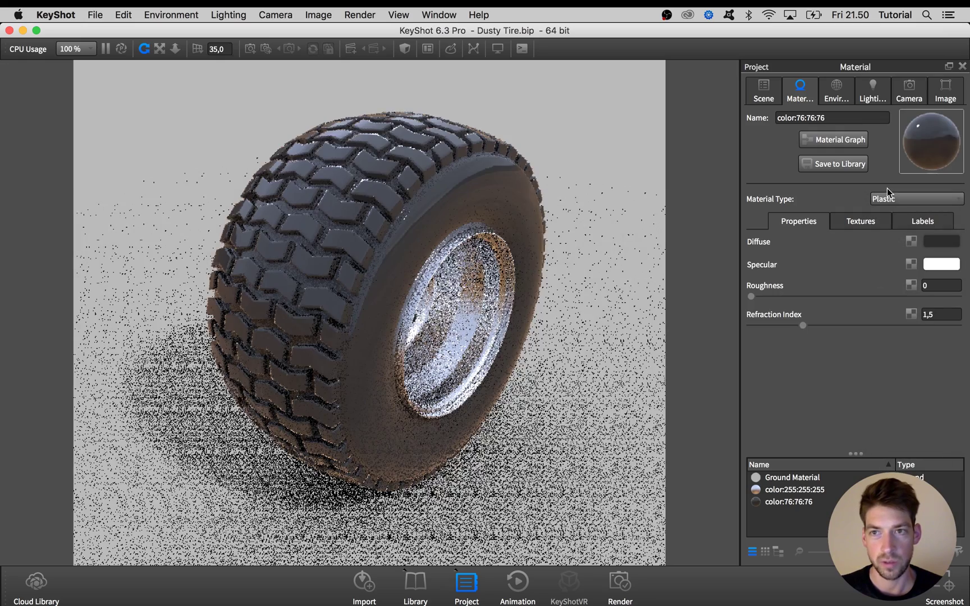
Darken the tire plastic's diffuse color to RGB 18, 18, 18.
left_click(941, 242)
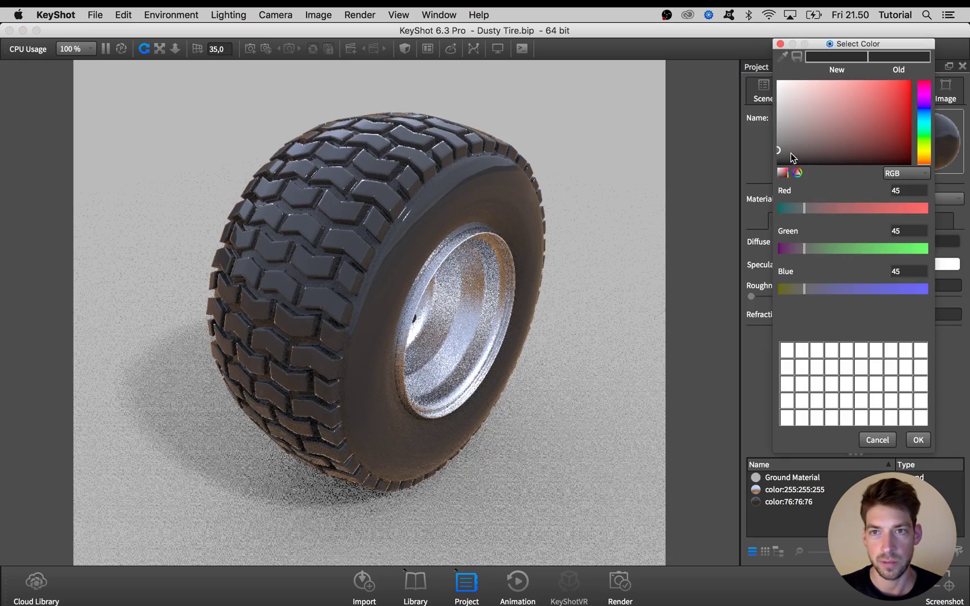
left_click_drag(792, 156, 763, 159)
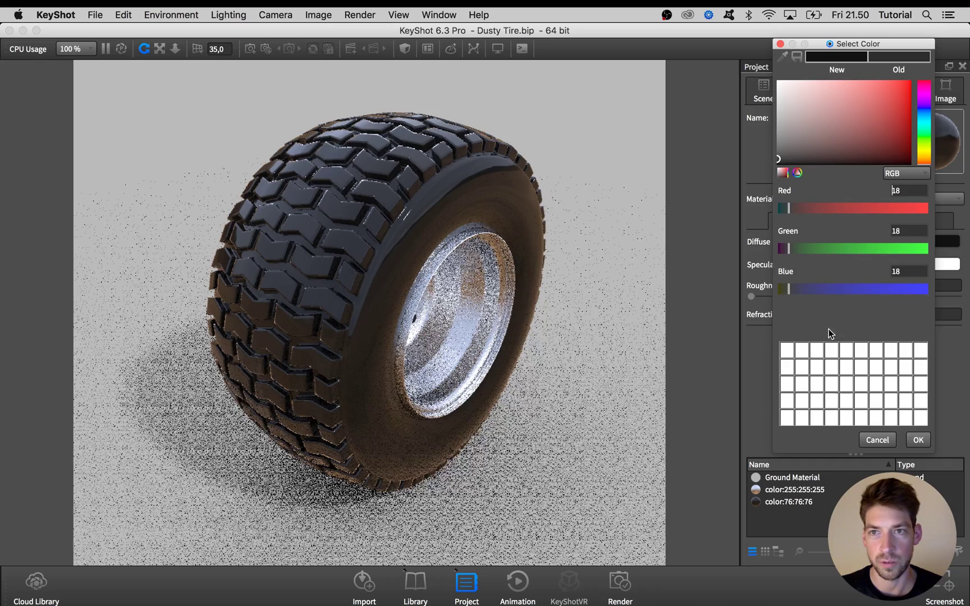
left_click(918, 440)
Raise the tire plastic's roughness to 0,196.
left_click(765, 296)
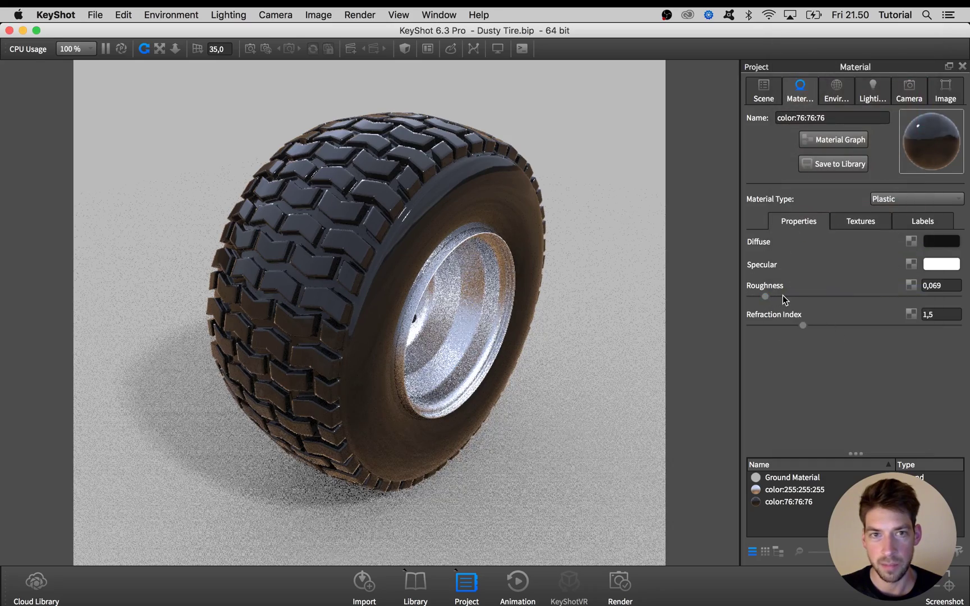
left_click(782, 295)
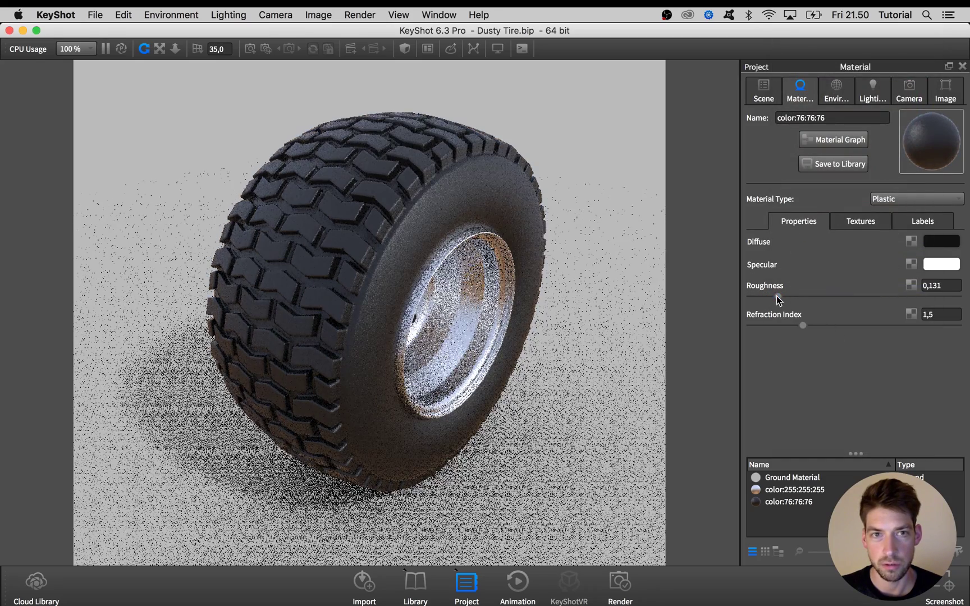
left_click_drag(777, 297, 792, 296)
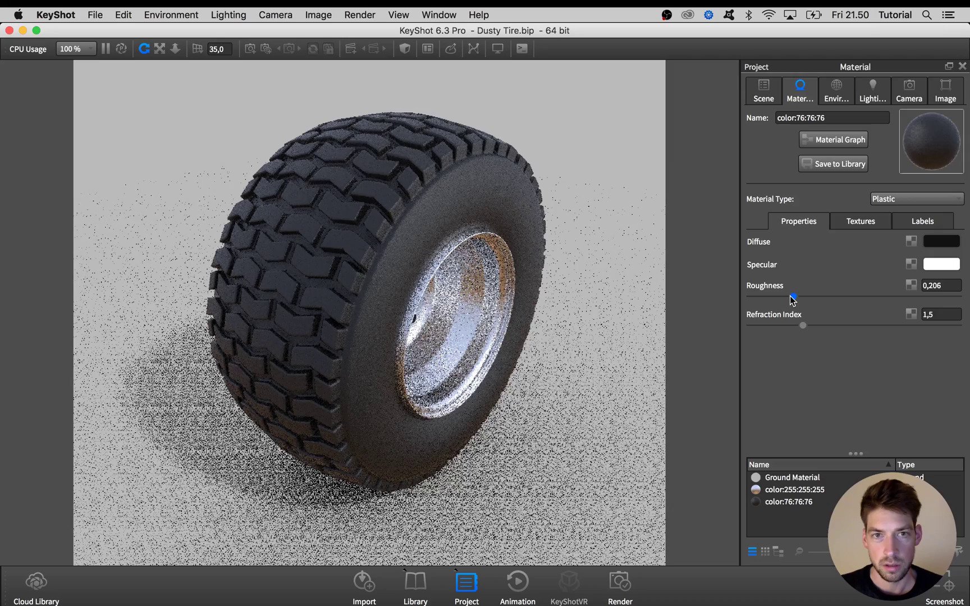
Apply Noise (Texture) as the bump texture of the tire material.
left_click(858, 220)
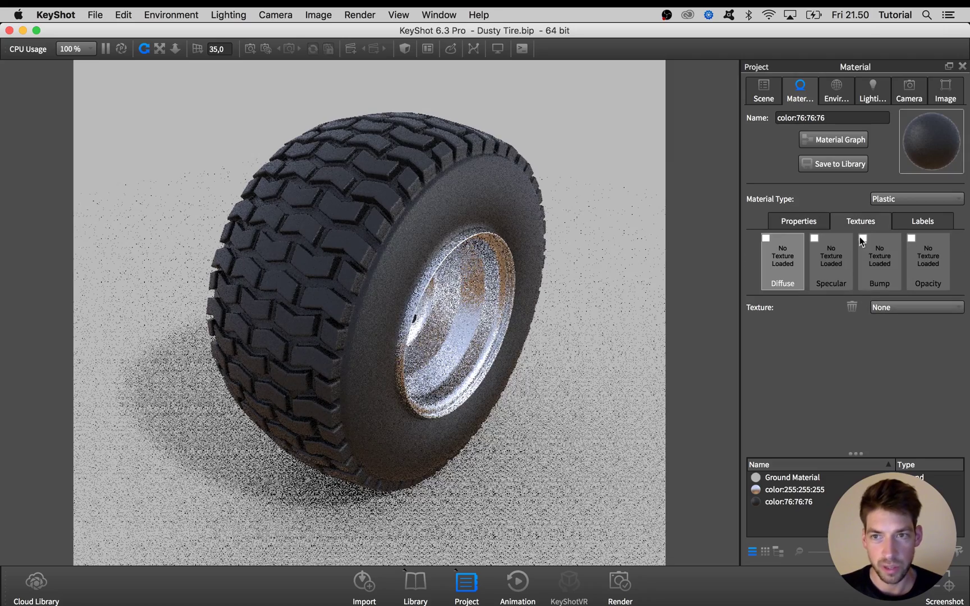
left_click(874, 259)
left_click(885, 309)
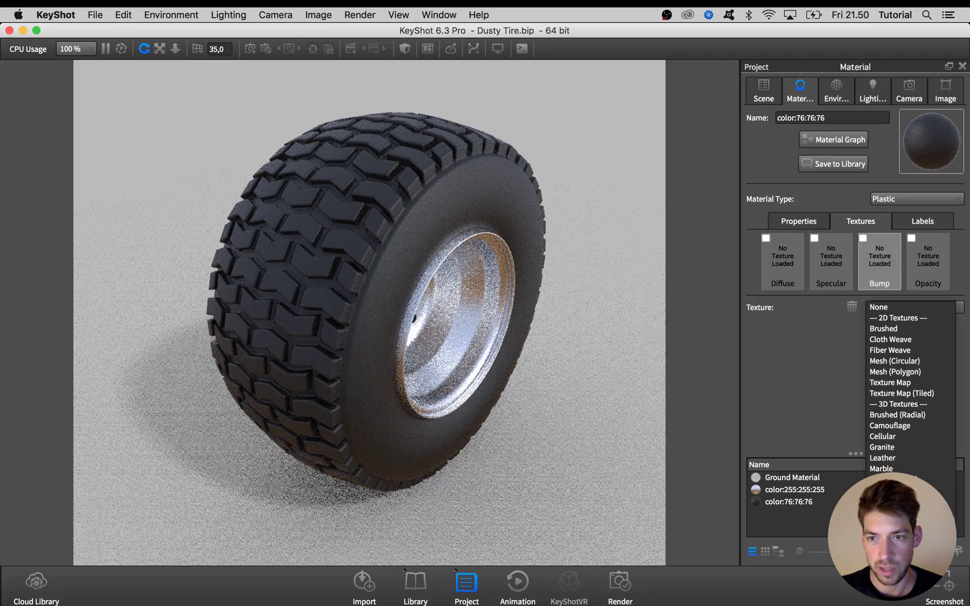
left_click(909, 490)
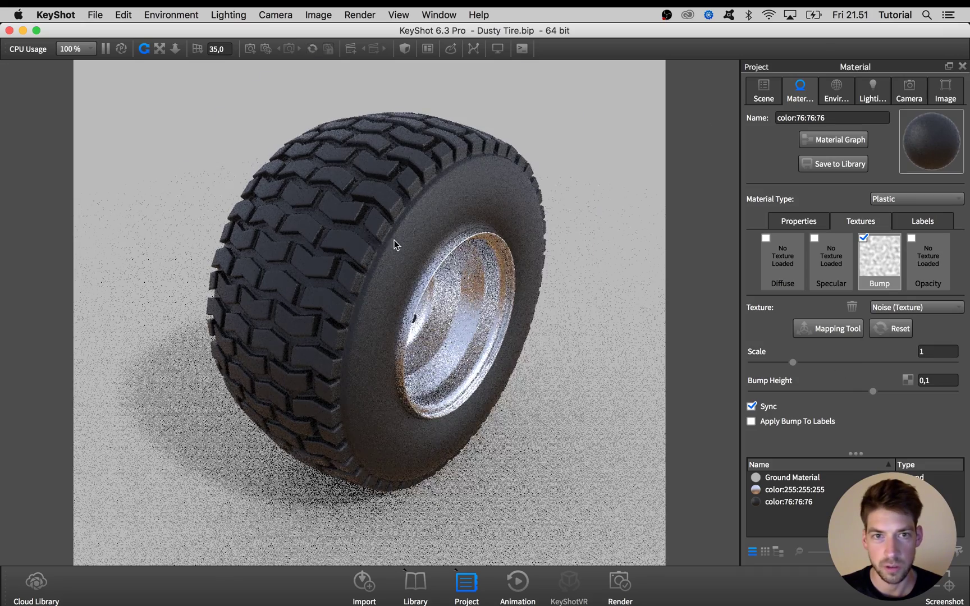
Open the tire's material graph and bring up the noise texture node's properties.
scroll(452, 247, "up", 5)
scroll(451, 273, "down", 5)
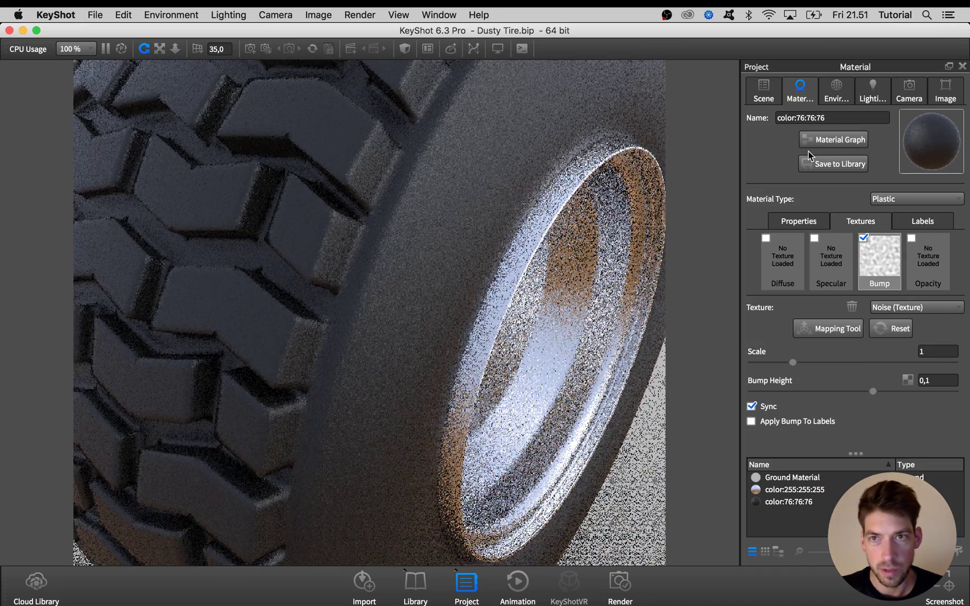
left_click(816, 141)
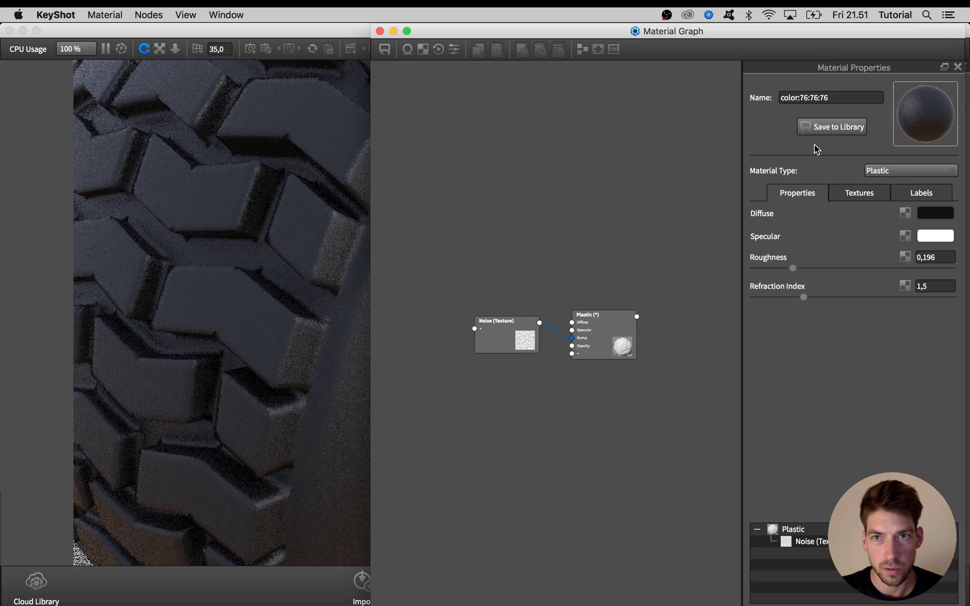
double_click(524, 343)
left_click_drag(504, 336, 505, 341)
Preview the noise texture on its own on the tire, set its scale to 5, and end the preview.
key("c")
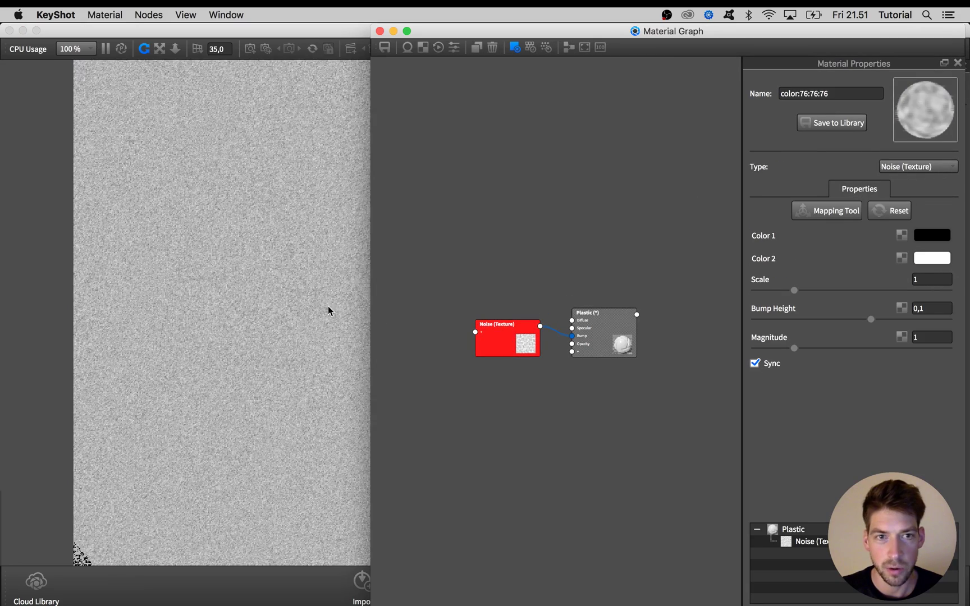
left_click_drag(329, 311, 223, 312)
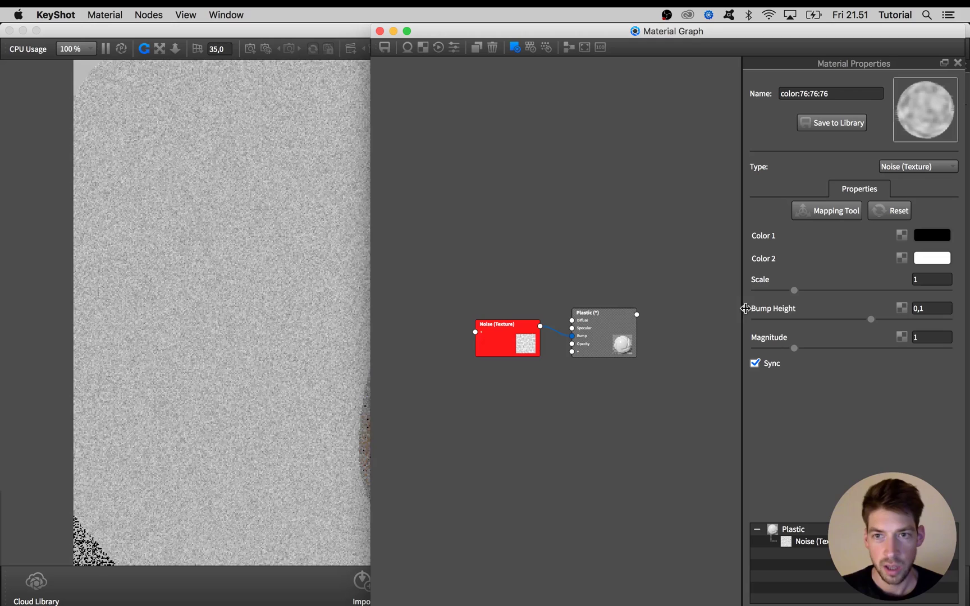
left_click(807, 290)
left_click_drag(826, 289, 860, 289)
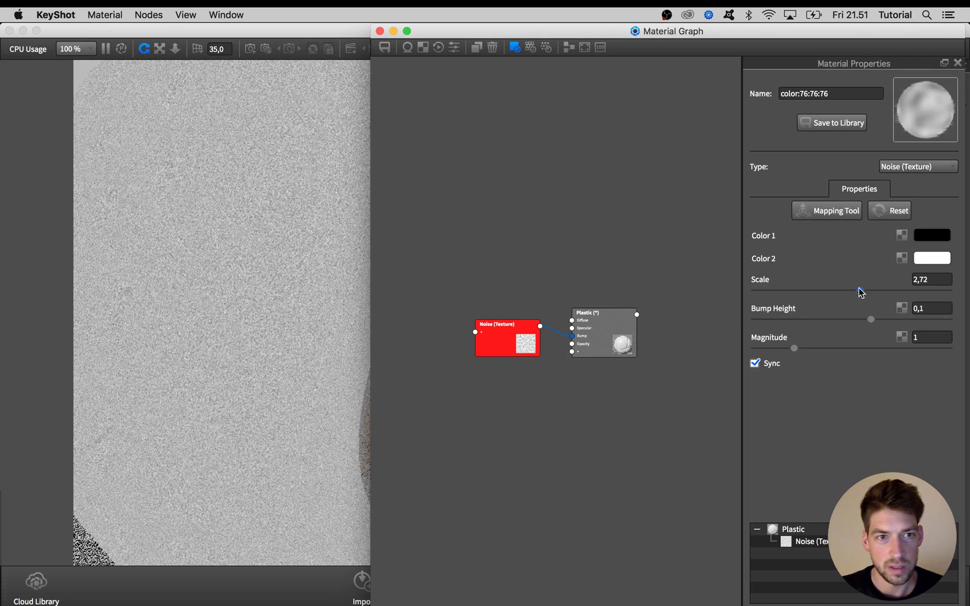
left_click(948, 281)
type("5")
key("Return")
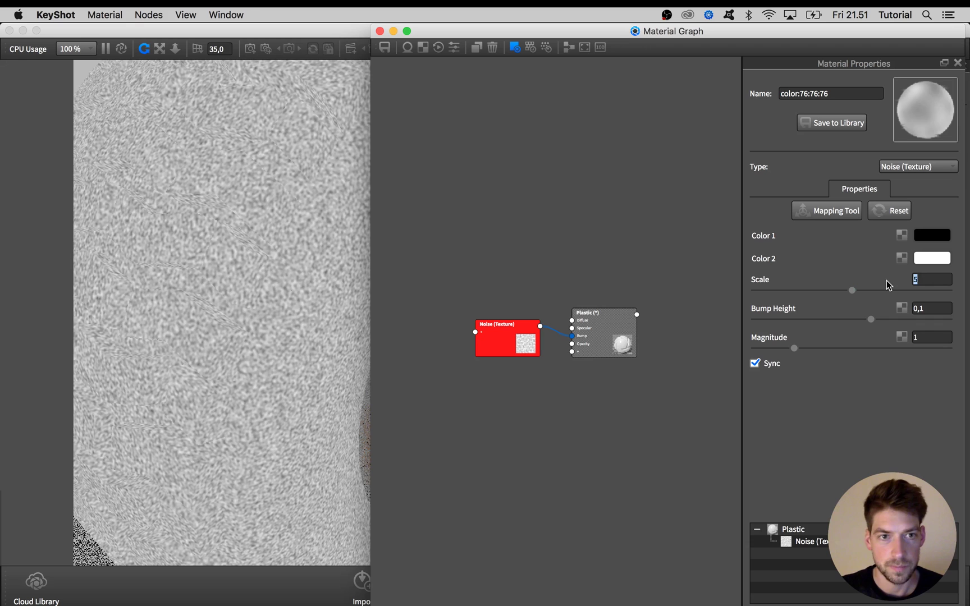
left_click(486, 345)
key("c")
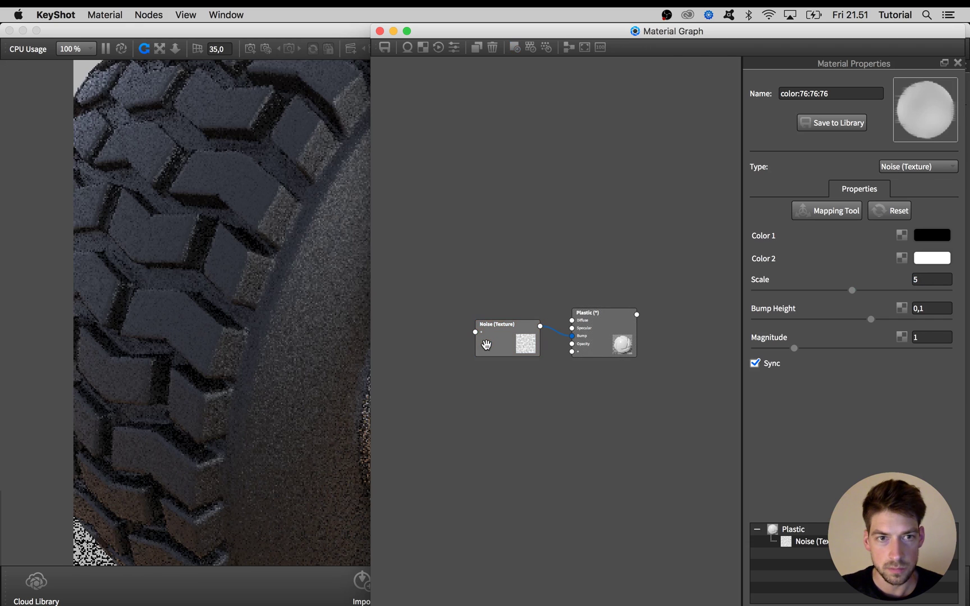
Try different bump heights for the noise texture up close, settling on 0,3.
scroll(275, 346, "up", 3)
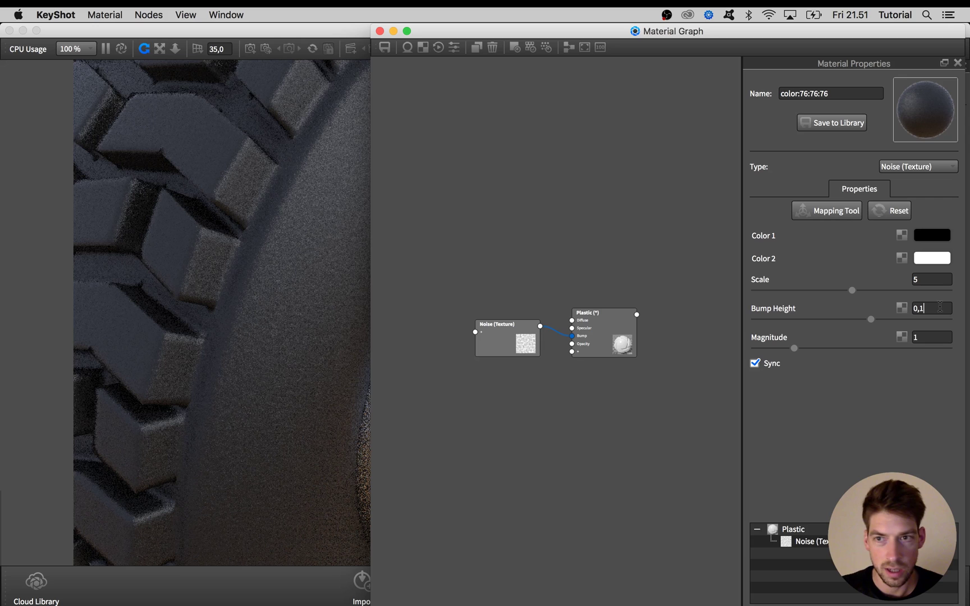
key("Return")
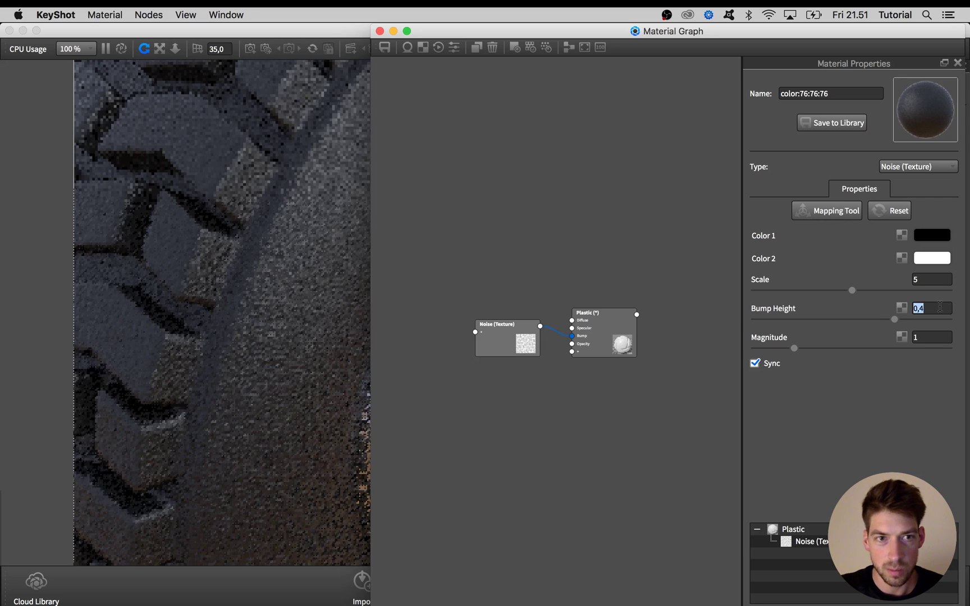
type("0,3")
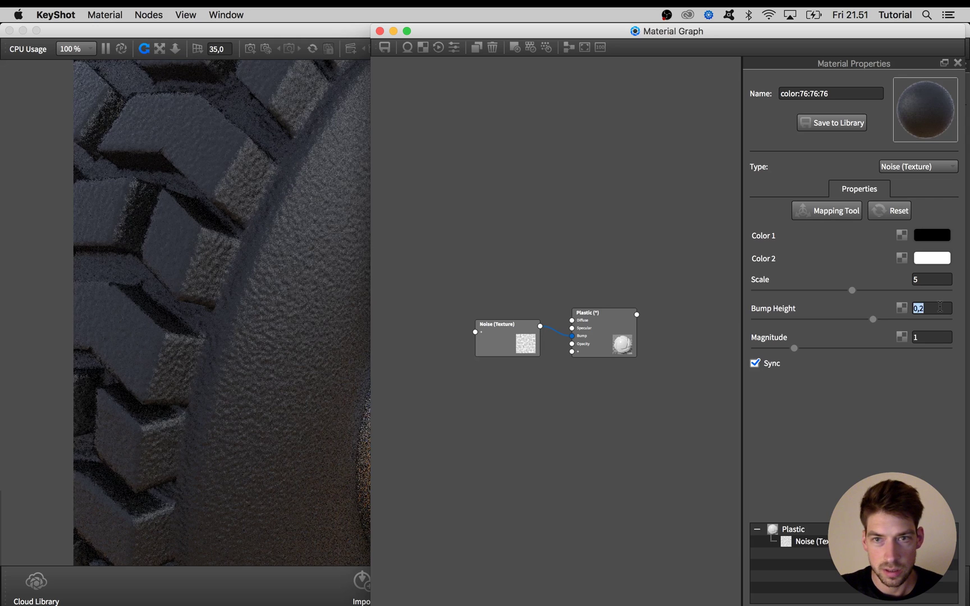
key("Return")
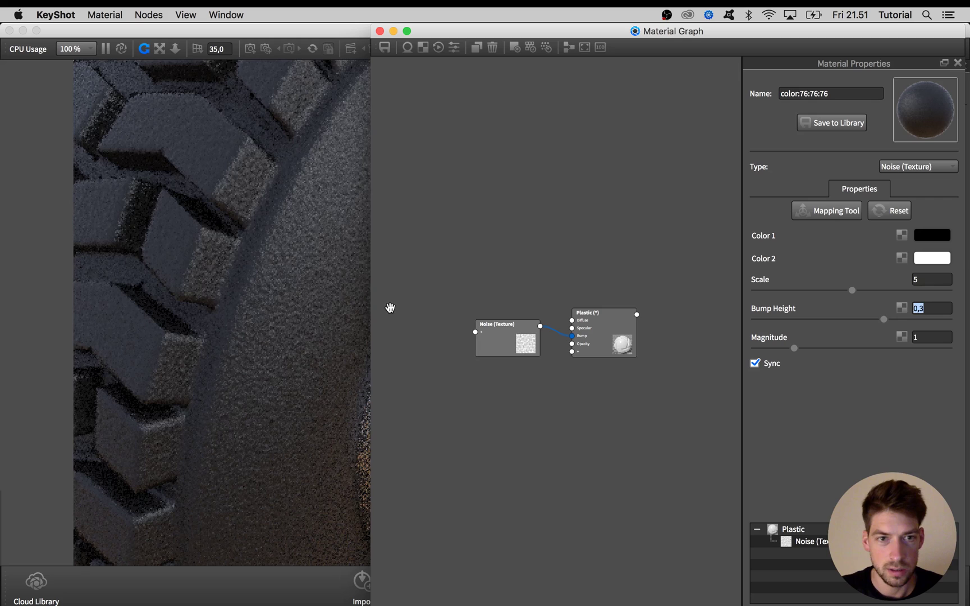
Fine-tune the noise texture to magnitude 2,405, scale 3,65 and bump height 0,25.
left_click(832, 349)
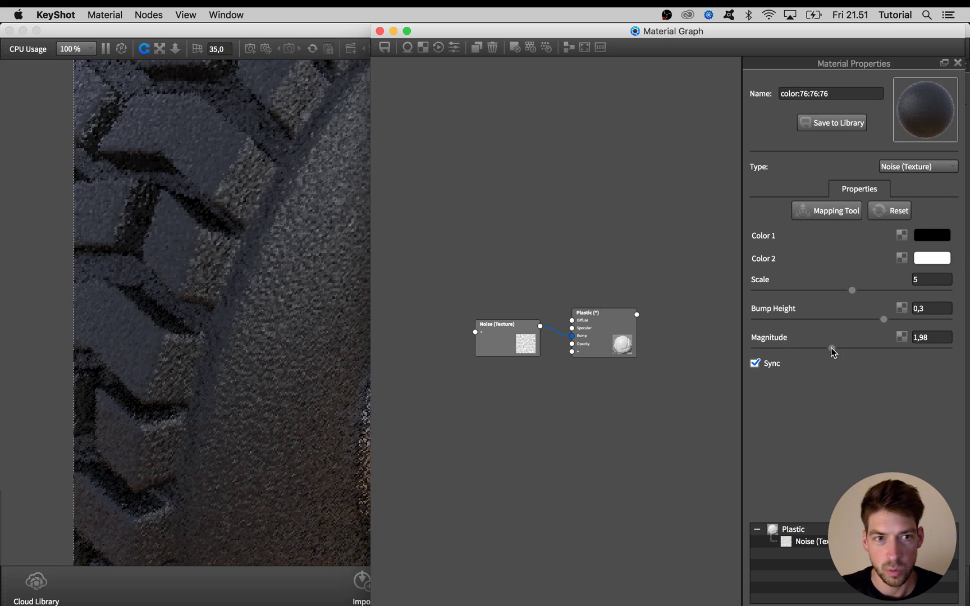
left_click(848, 348)
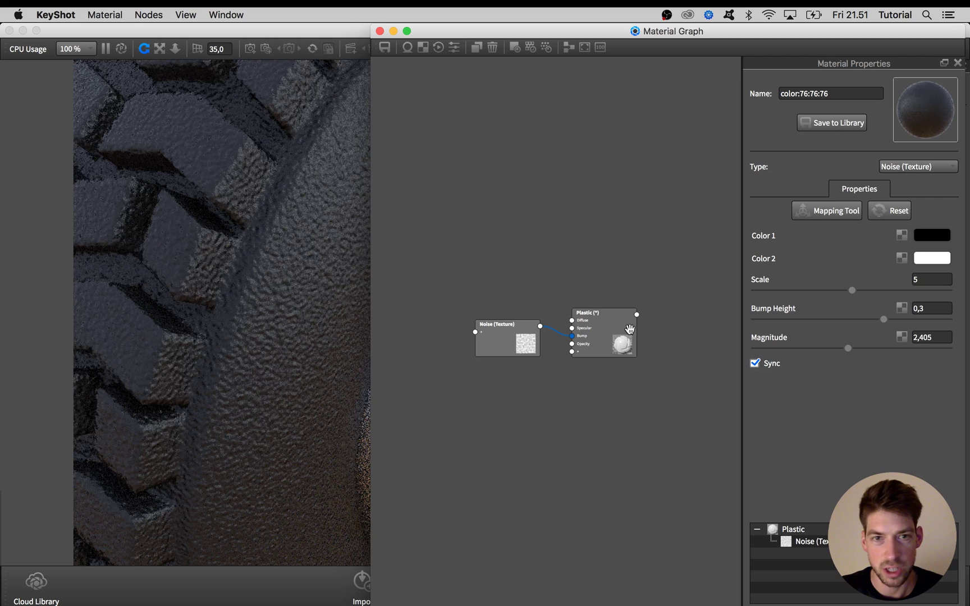
left_click(828, 290)
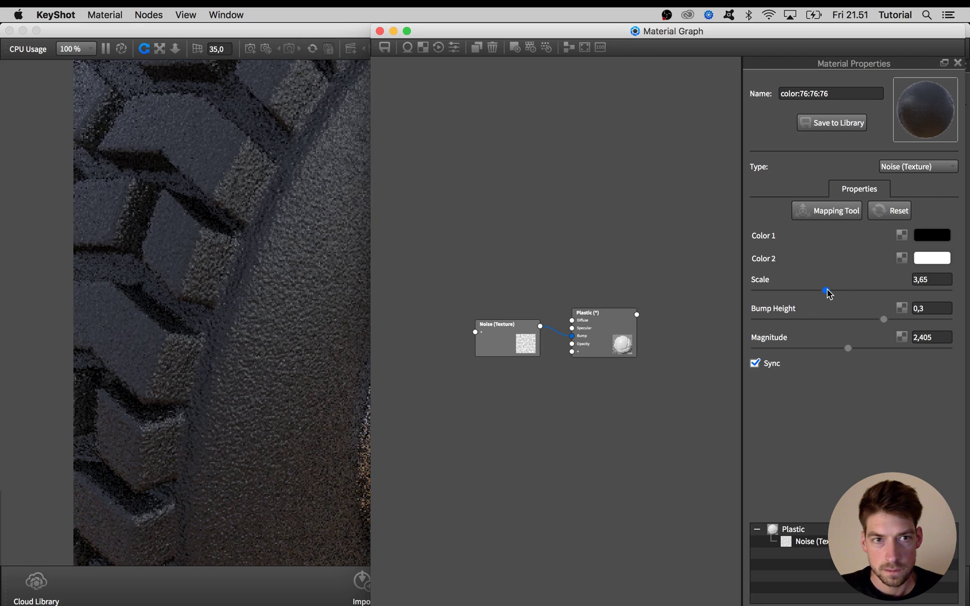
left_click(879, 319)
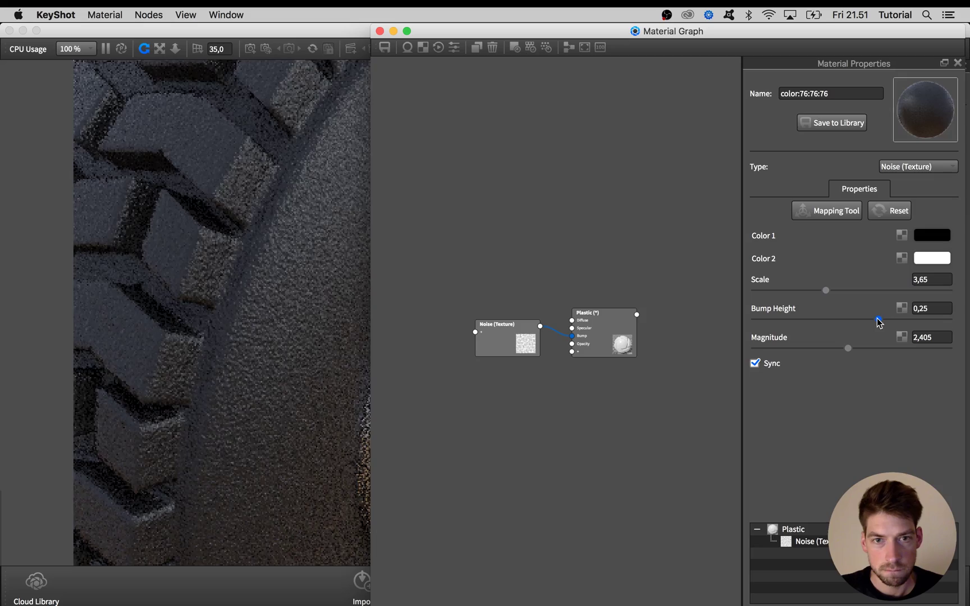
Close the material graph and examine the bumpy rubber surface on the whole tire.
left_click(379, 31)
scroll(385, 152, "down", 5)
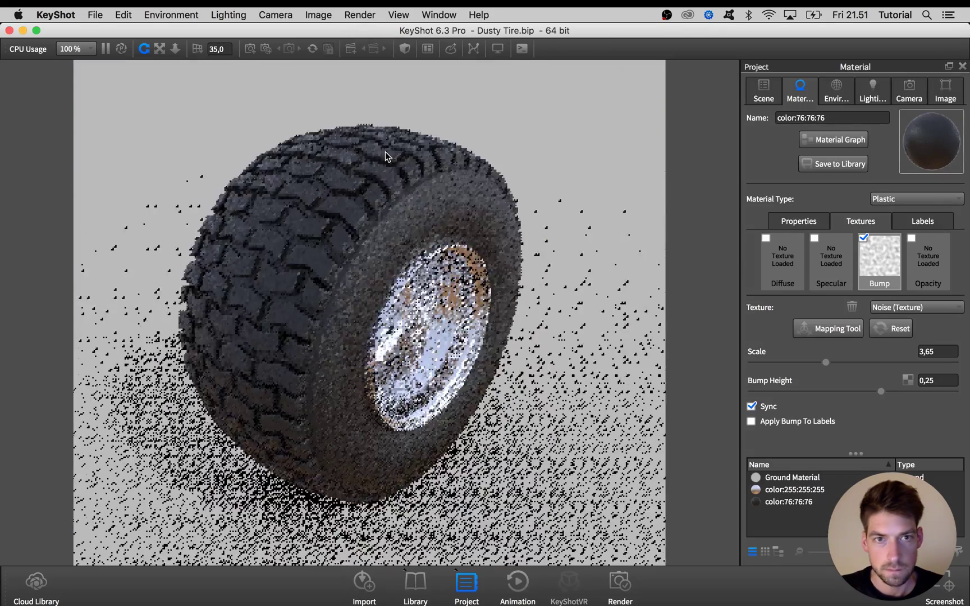
scroll(396, 154, "up", 3)
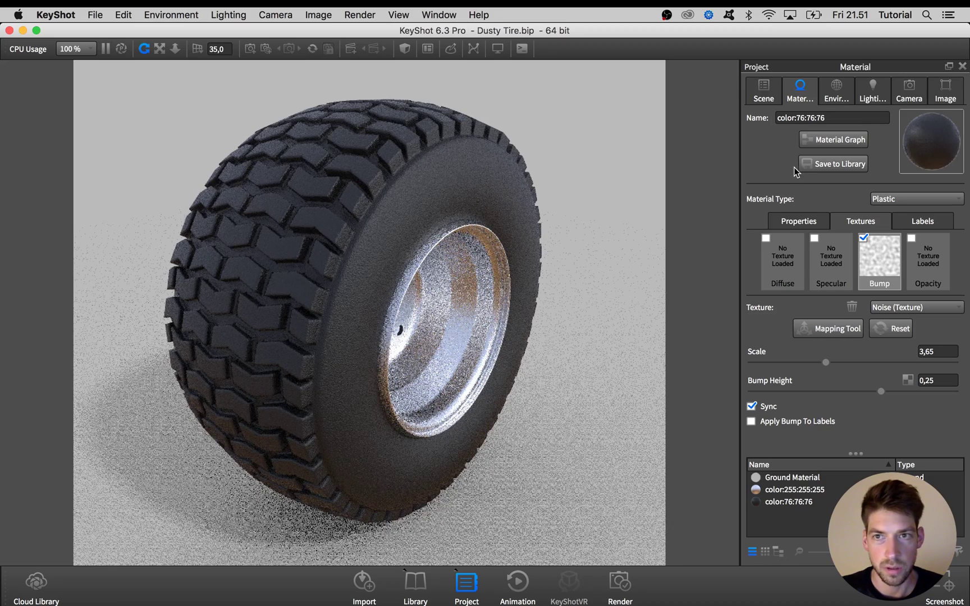
Reopen the tire's material graph and resize both windows so the render view and graph sit side by side.
left_click(814, 137)
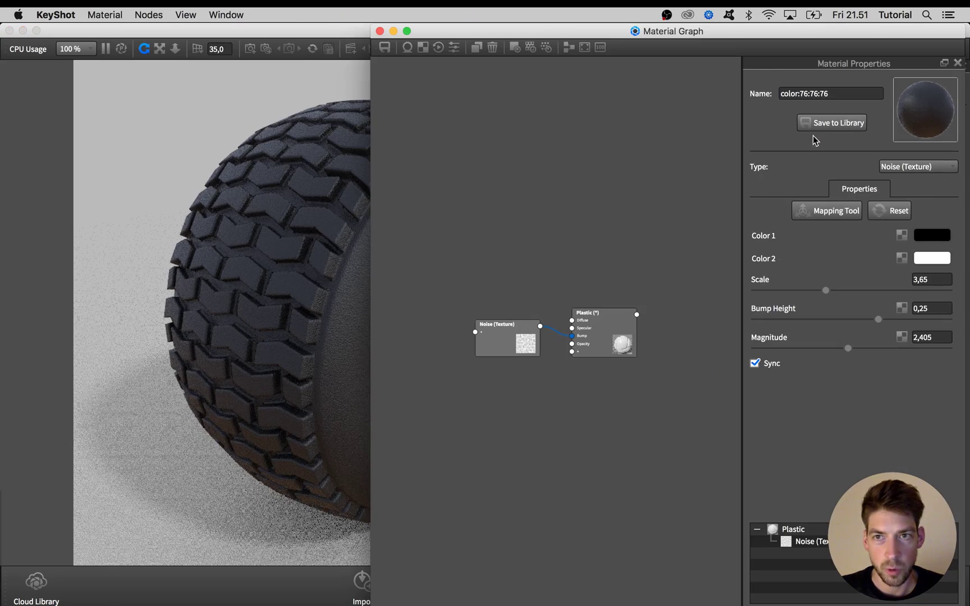
left_click_drag(372, 208, 450, 208)
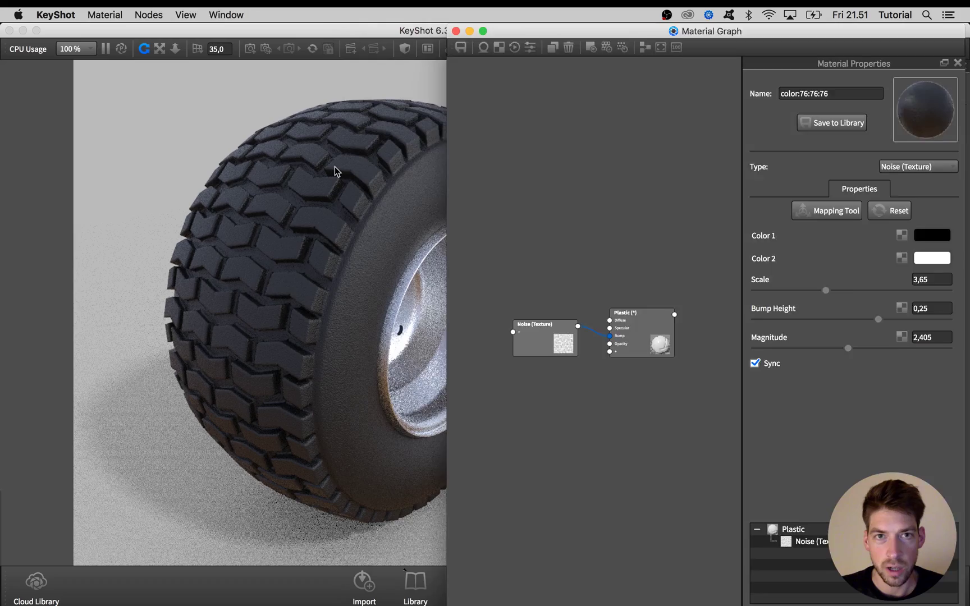
left_click(336, 167)
left_click_drag(965, 29, 536, 66)
left_click(530, 66)
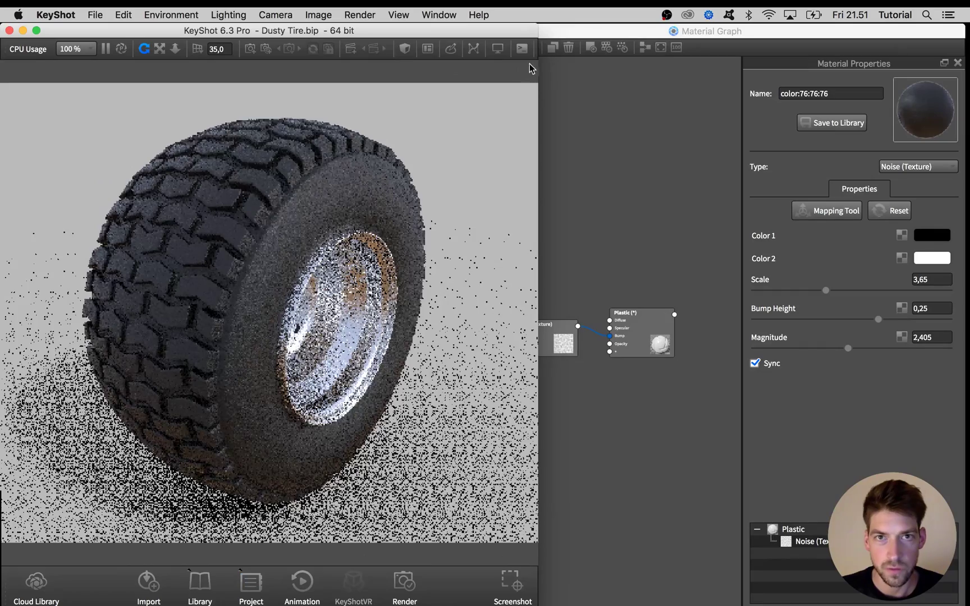
left_click_drag(536, 28, 401, 25)
left_click_drag(449, 81, 401, 79)
Move the noise and plastic nodes higher in the graph and space them apart.
left_click_drag(616, 331, 634, 303)
left_click_drag(542, 328, 517, 260)
left_click_drag(612, 287, 616, 235)
Add a second Plastic material node, connect it to the main plastic node as a label, and place it below the noise node.
right_click(546, 335)
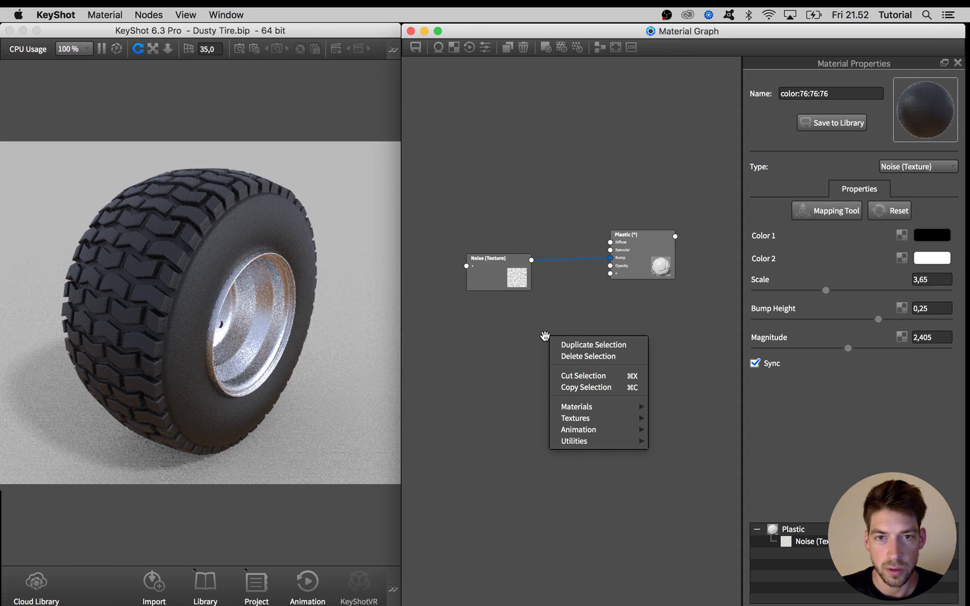
right_click(520, 387)
mouse_move(579, 462)
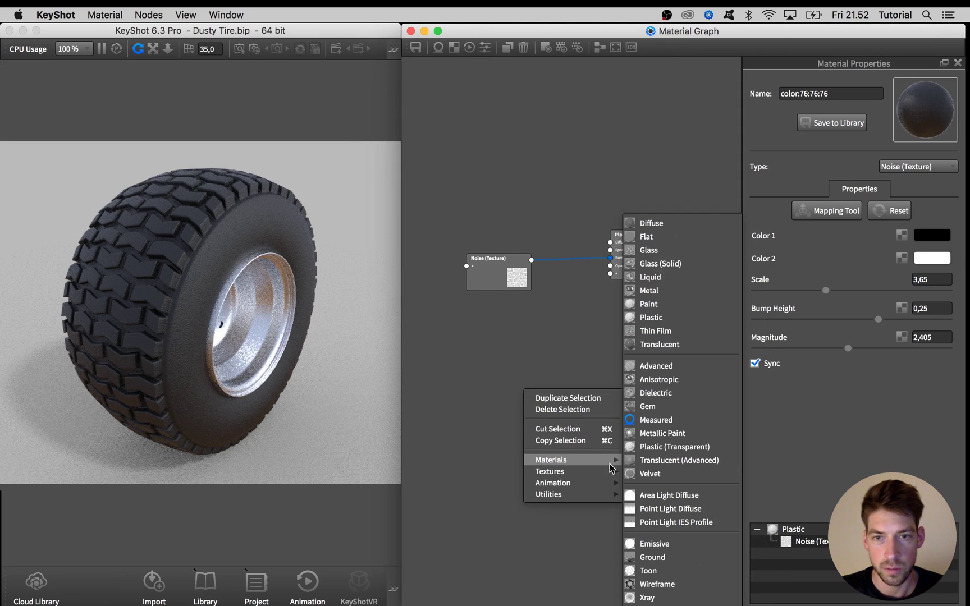
left_click(670, 315)
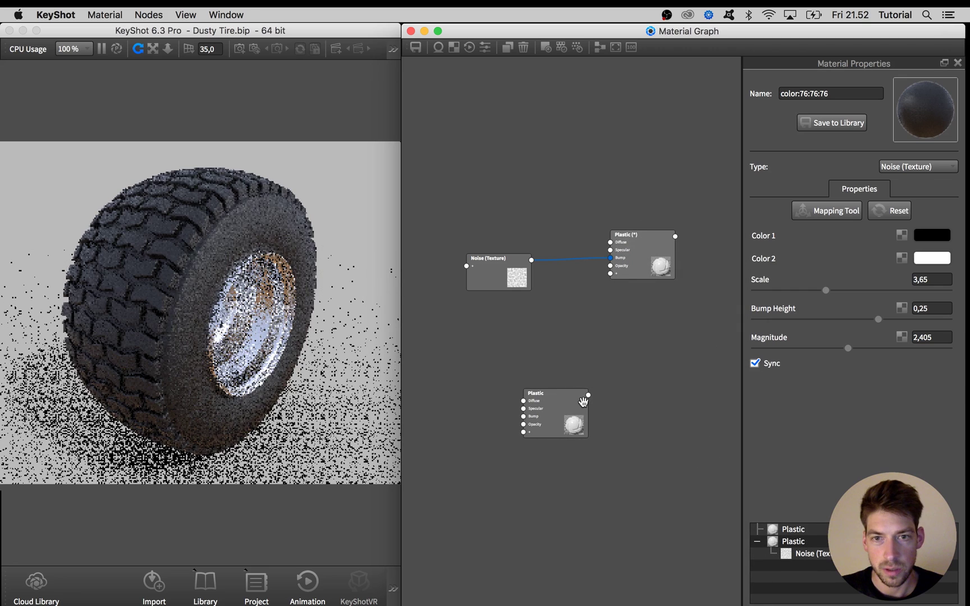
left_click_drag(567, 407, 685, 240)
left_click_drag(562, 386, 588, 329)
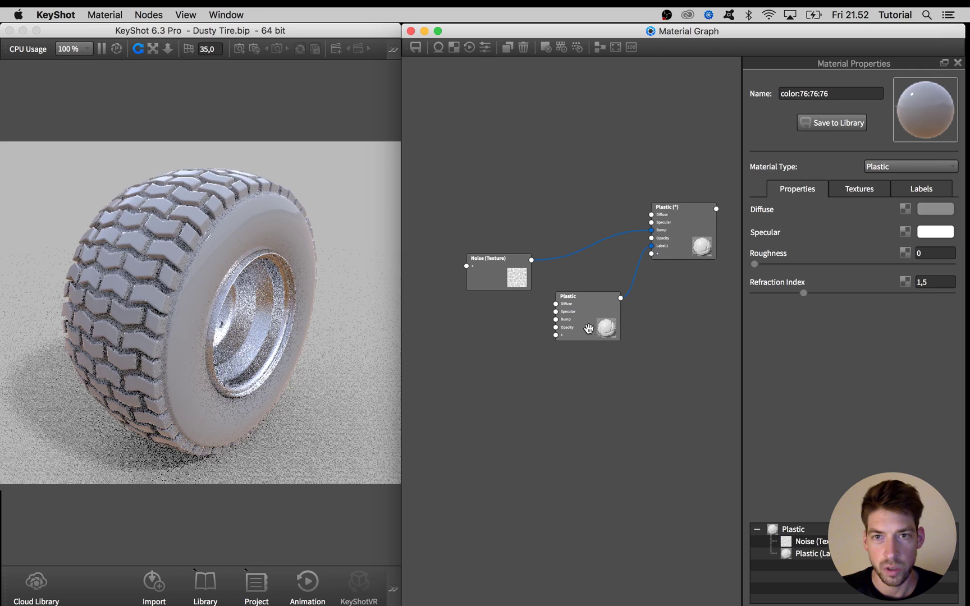
Spread the noise node and both plastic nodes apart in the material graph, with the label plastic below the noise node.
left_click_drag(523, 288, 532, 251)
left_click_drag(591, 323, 589, 320)
left_click_drag(681, 235, 693, 222)
left_click_drag(581, 303, 594, 299)
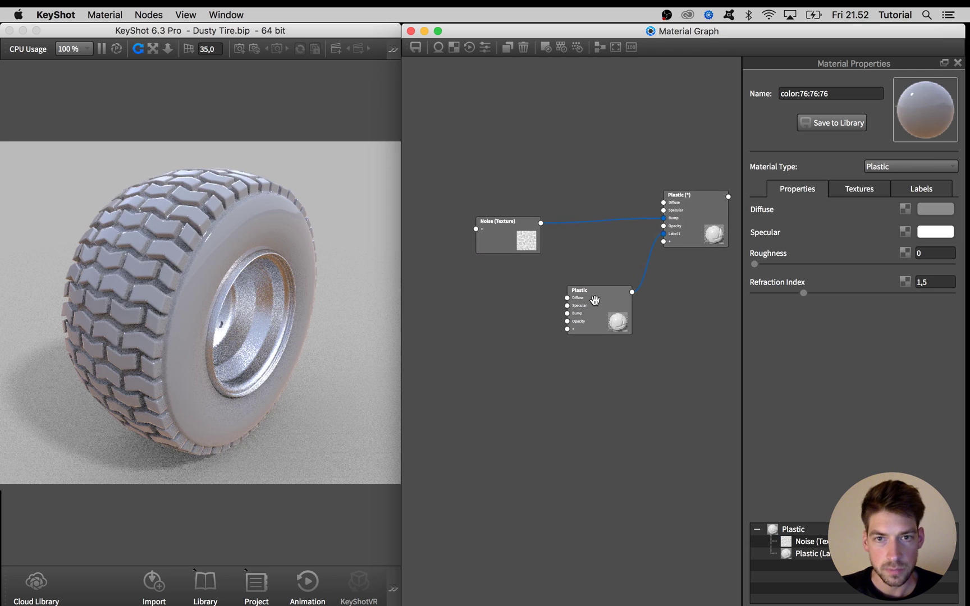
Search the texture library for "sand" and add sand_texture1037 to the material graph as a texture map, closing the library when done.
left_click(383, 379)
key("space")
key("space")
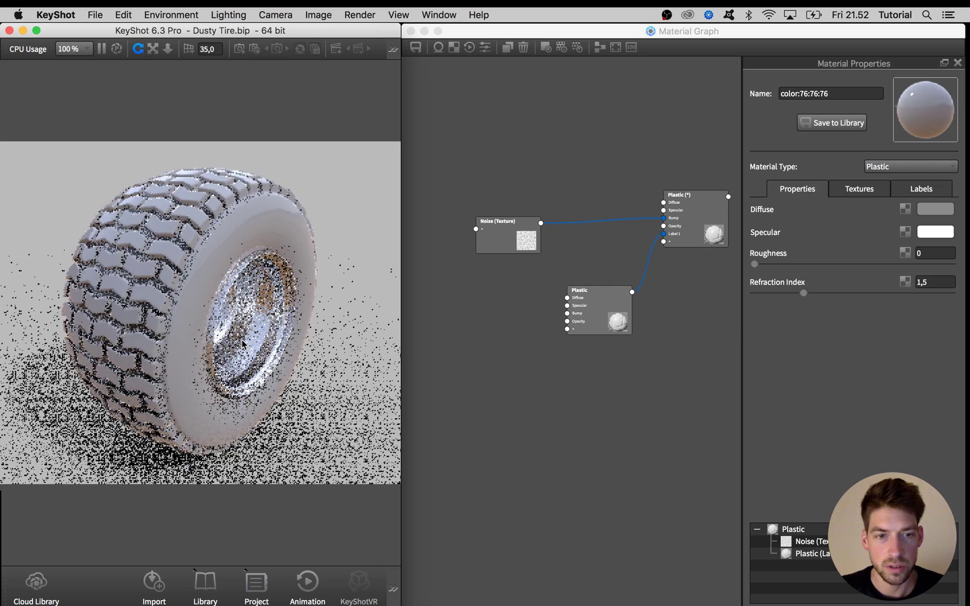
key("m")
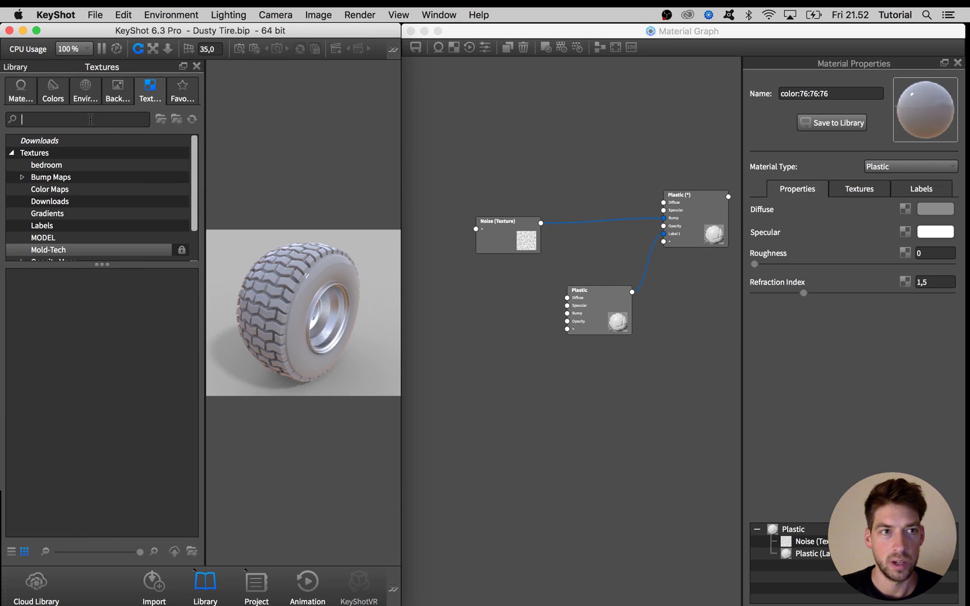
type("sand")
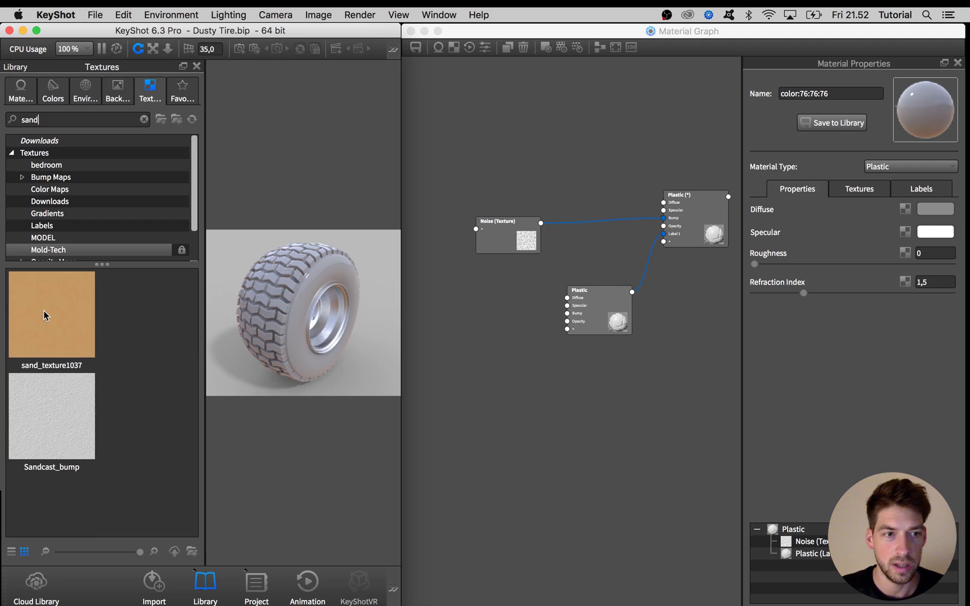
left_click_drag(45, 316, 486, 430)
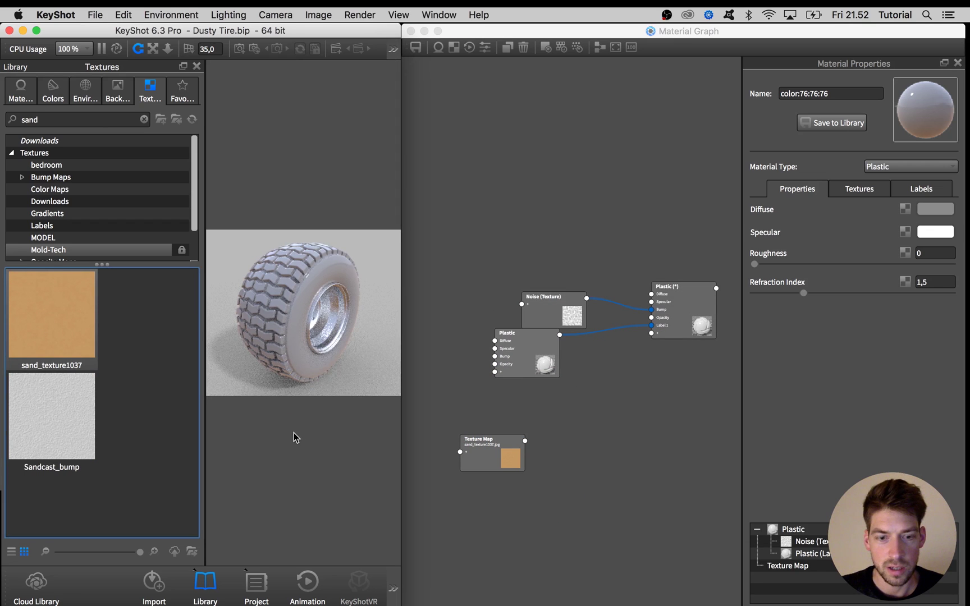
key("m")
key("m")
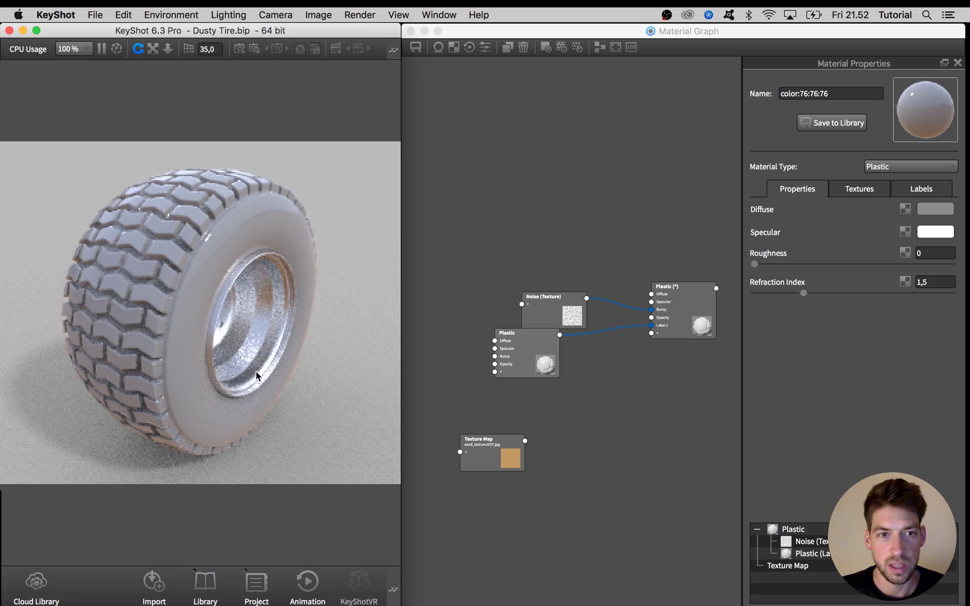
Connect the sand texture map to the label plastic's diffuse input and move the noise node clear of the plastic node.
left_click_drag(584, 300, 591, 239)
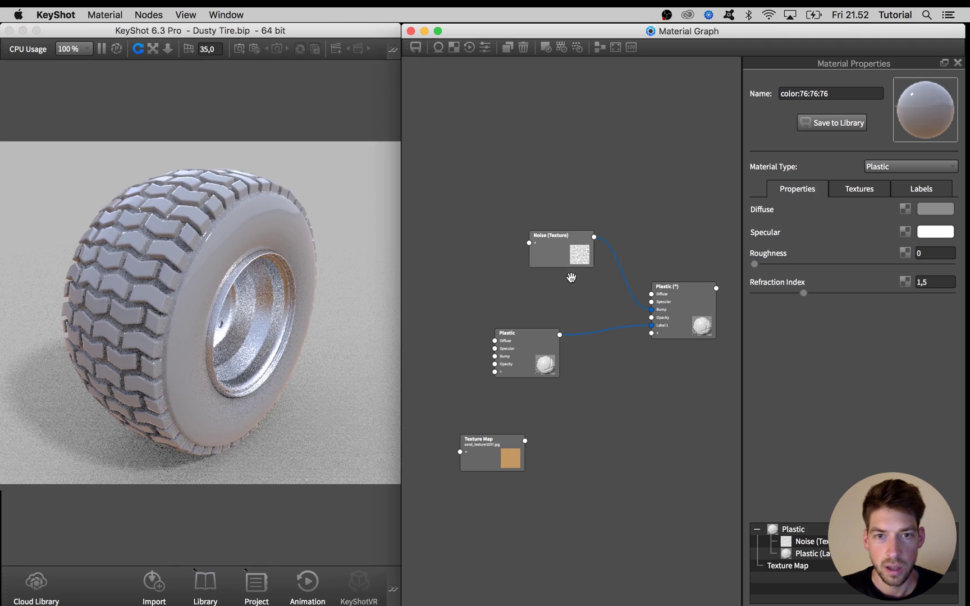
left_click_drag(516, 443, 494, 341)
left_click(581, 341)
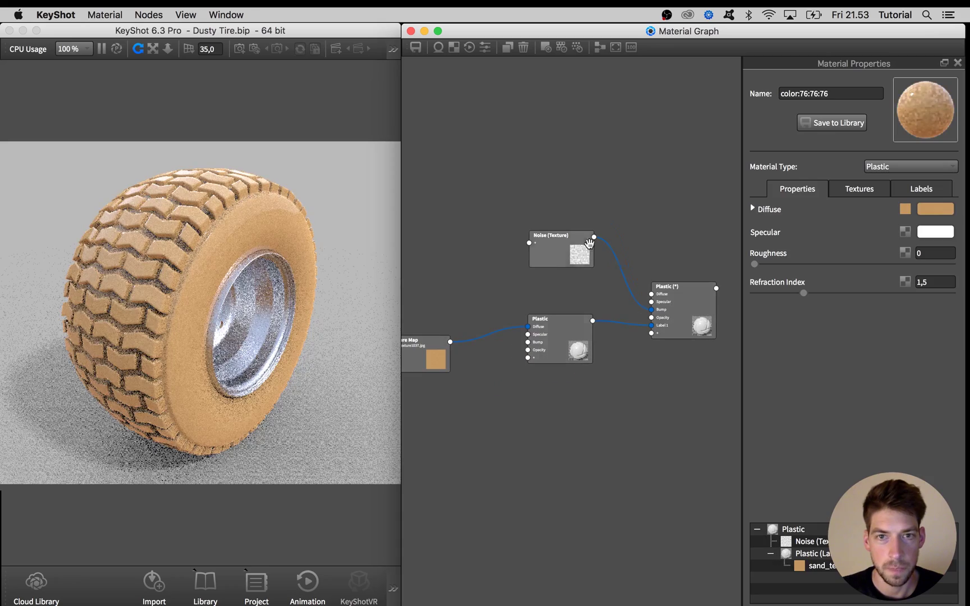
Set the sand texture map's scale to 5 while previewing only its color on a close-up of the tire.
scroll(244, 296, "up", 5)
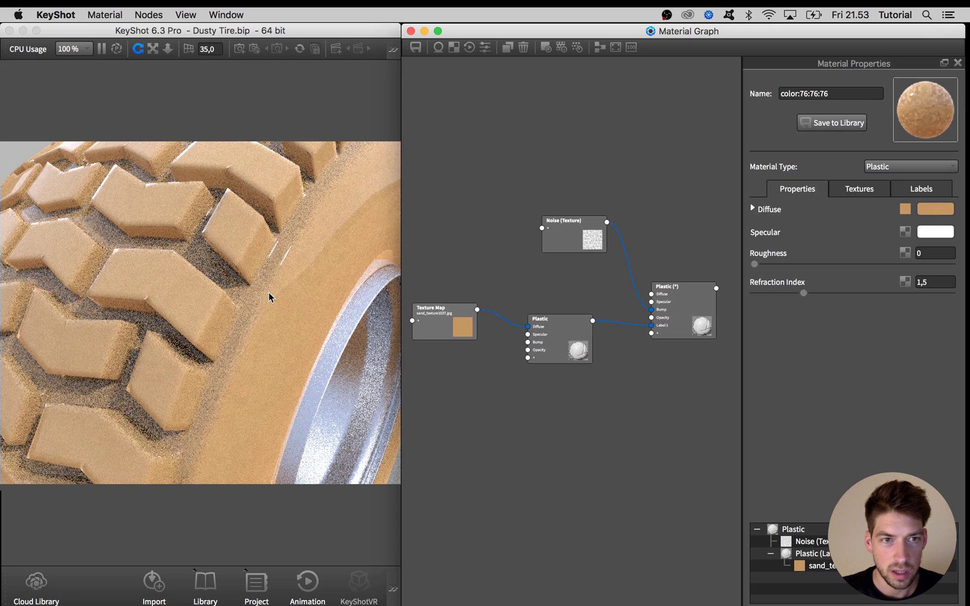
left_click_drag(462, 327, 464, 324)
key("c")
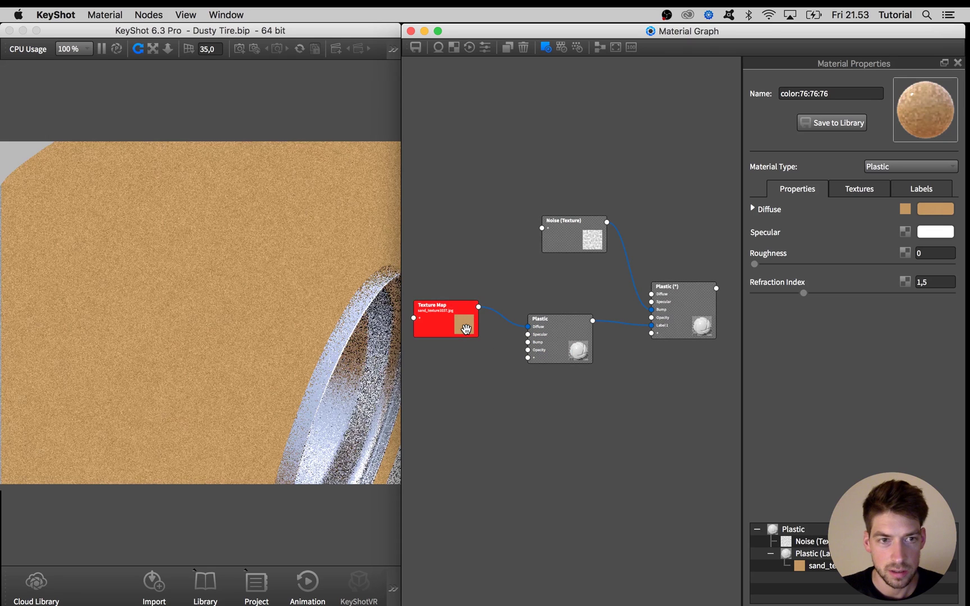
left_click(460, 325)
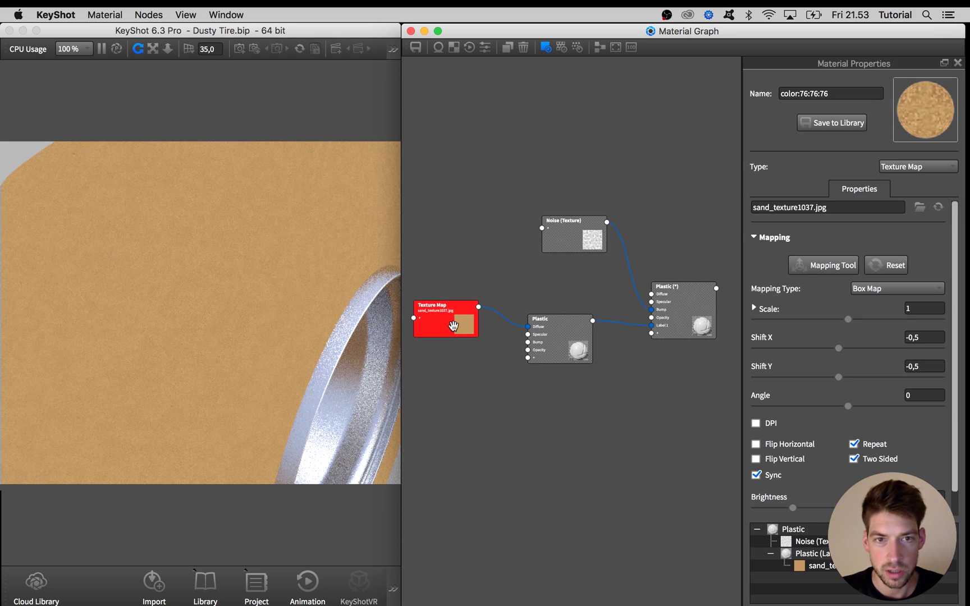
left_click_drag(868, 320, 848, 312)
type("3")
key("Return")
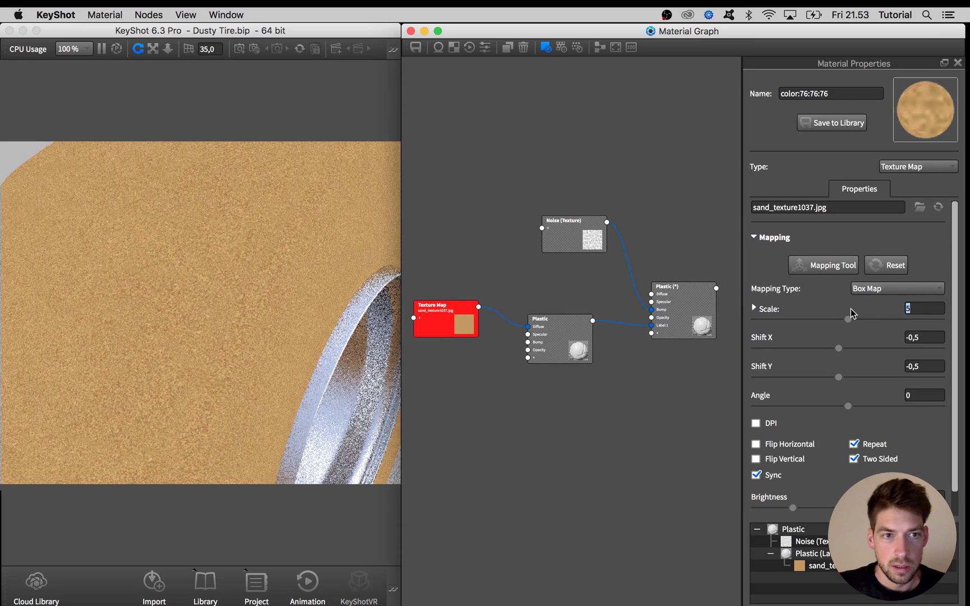
left_click_drag(452, 320, 451, 324)
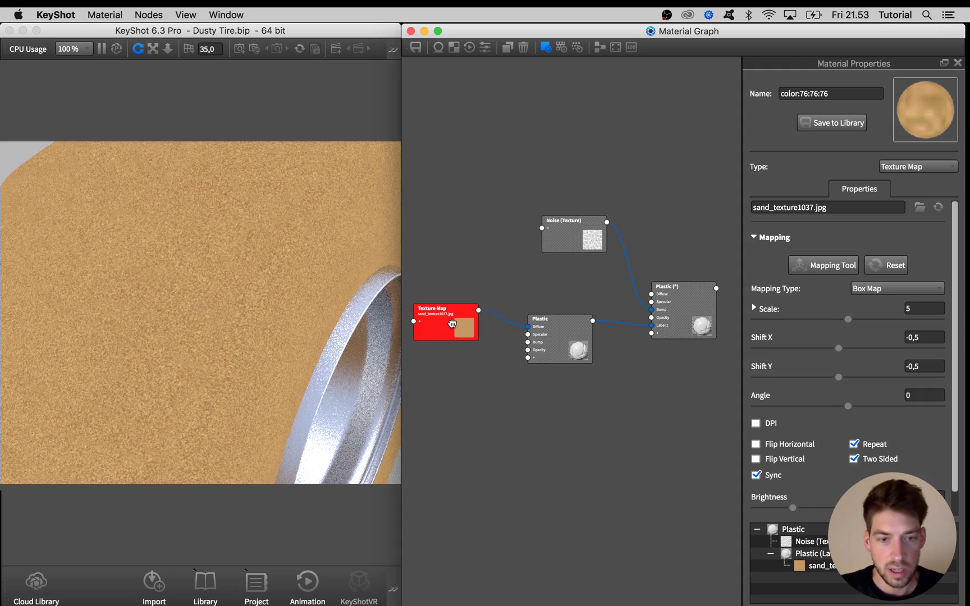
key("c")
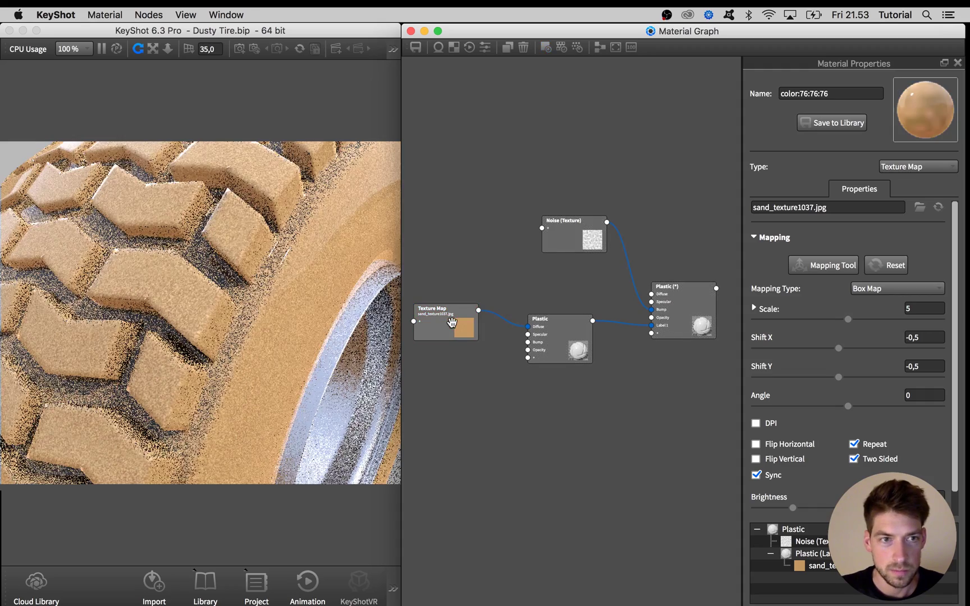
Raise the label plastic's roughness to about 0.394.
scroll(306, 325, "down", 5)
left_click_drag(306, 324, 275, 323)
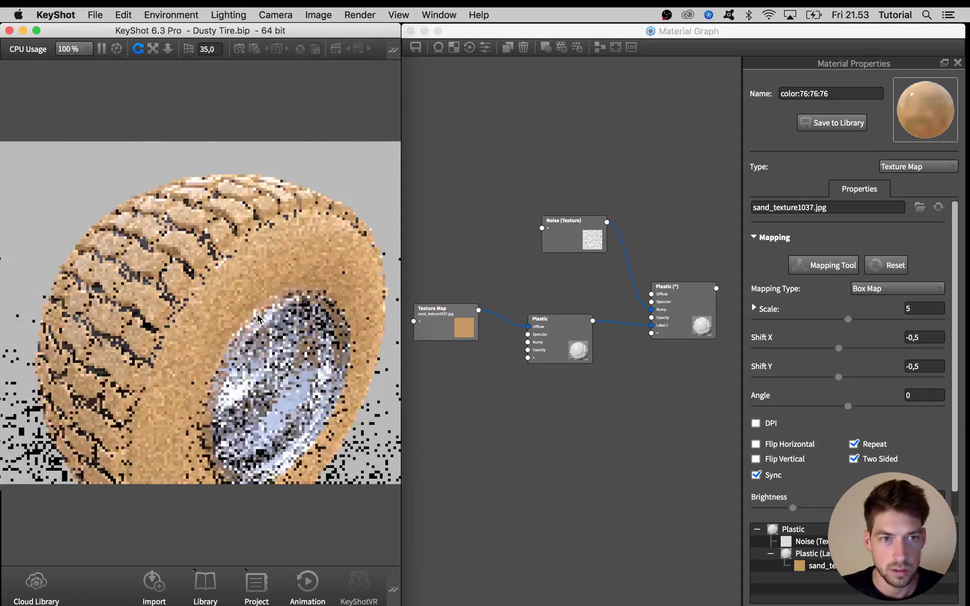
left_click_drag(448, 327, 423, 317)
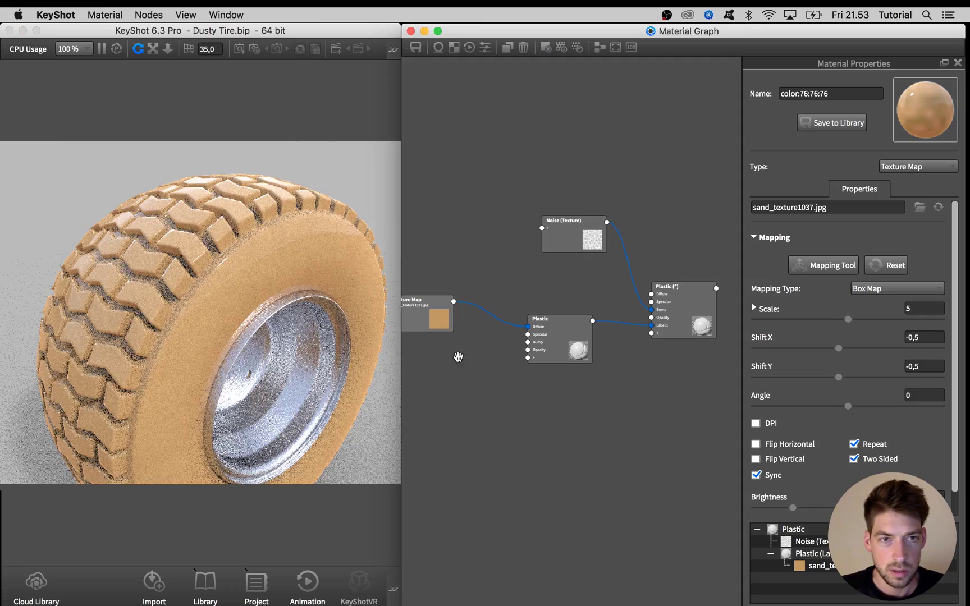
left_click_drag(337, 370, 387, 393)
left_click(542, 331)
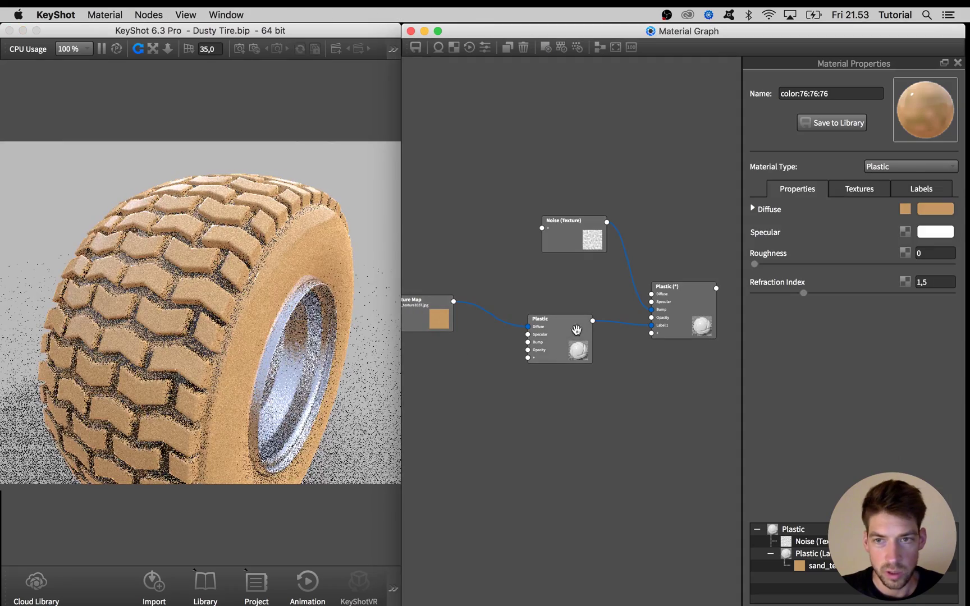
left_click(814, 264)
left_click_drag(813, 264, 832, 264)
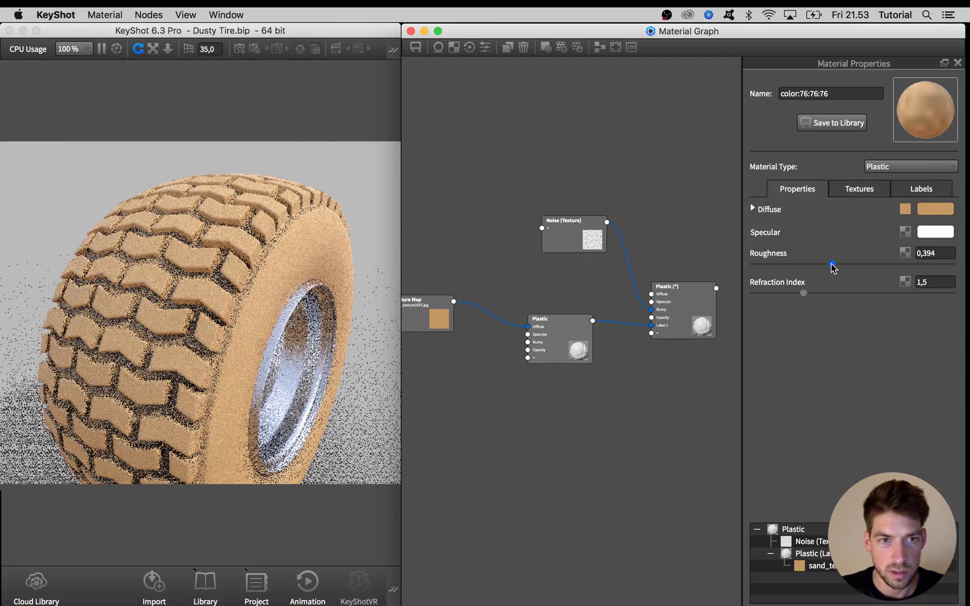
Duplicate the sand texture map node and connect the copy to the label plastic's bump input.
right_click(425, 296)
left_click_drag(435, 303, 530, 346)
left_click(449, 315)
left_click(271, 318)
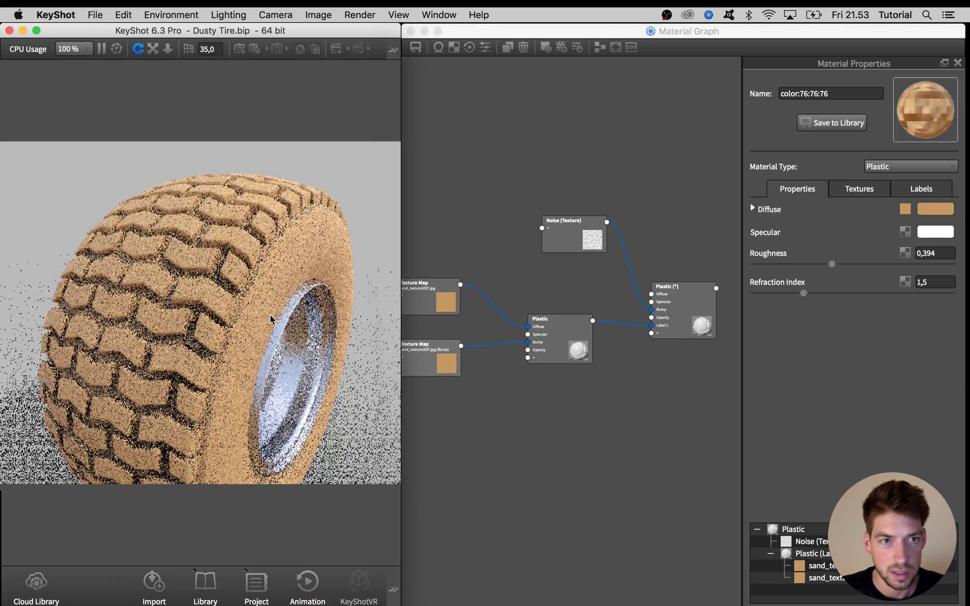
Lower the bump height of the sand texture map that feeds the label plastic's bump input.
scroll(270, 319, "up", 5)
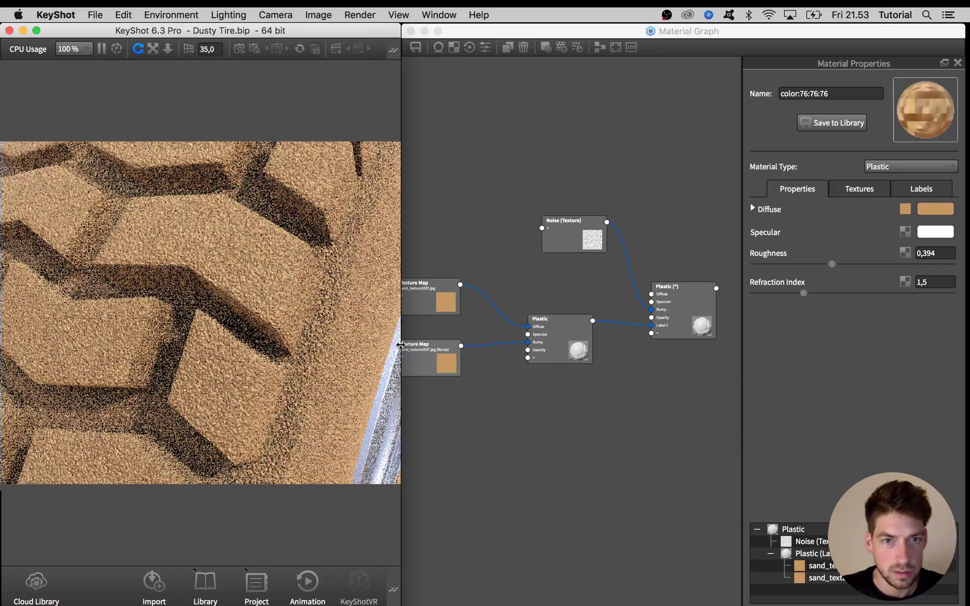
left_click(426, 358)
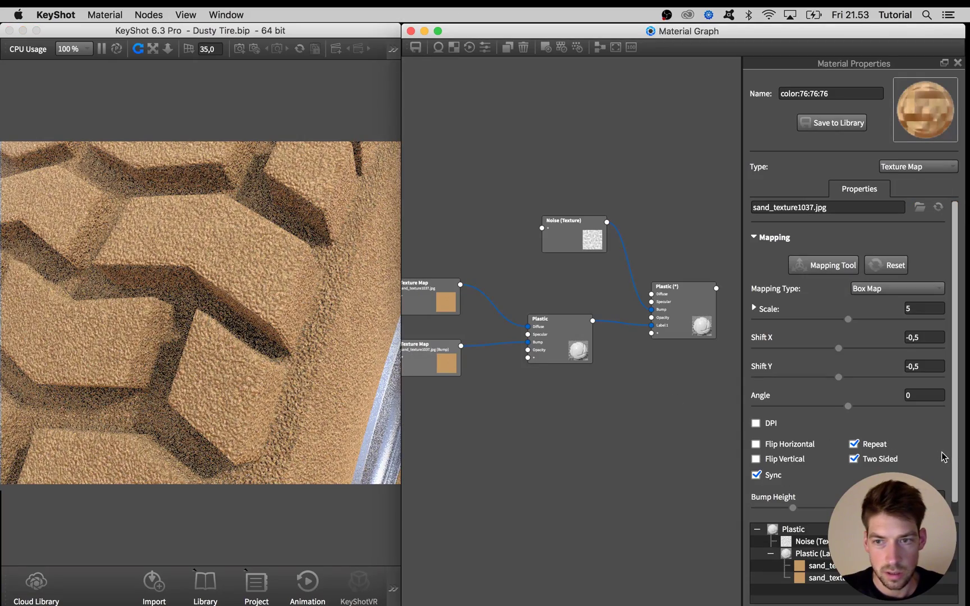
scroll(942, 457, "down", 1)
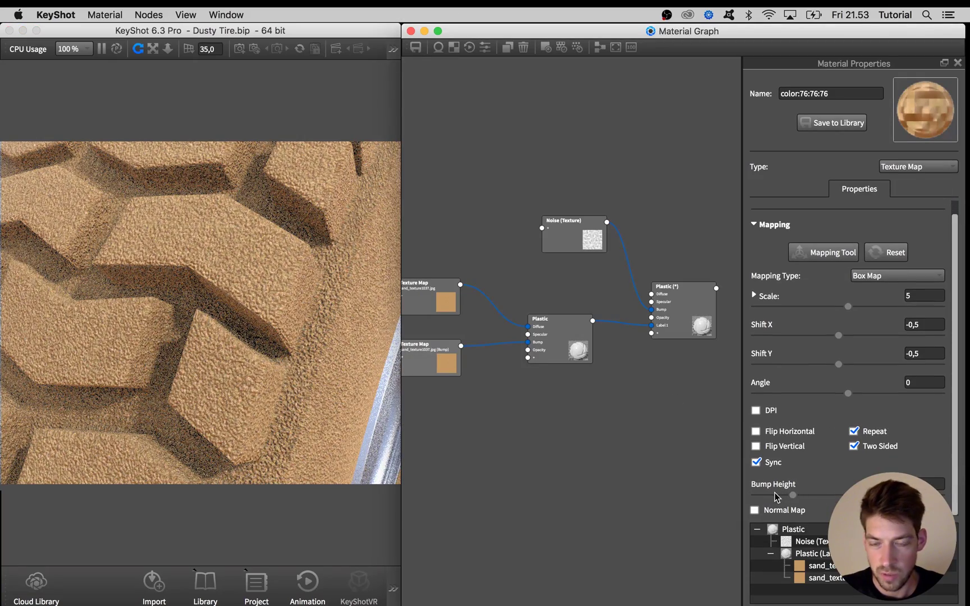
left_click_drag(773, 493, 764, 495)
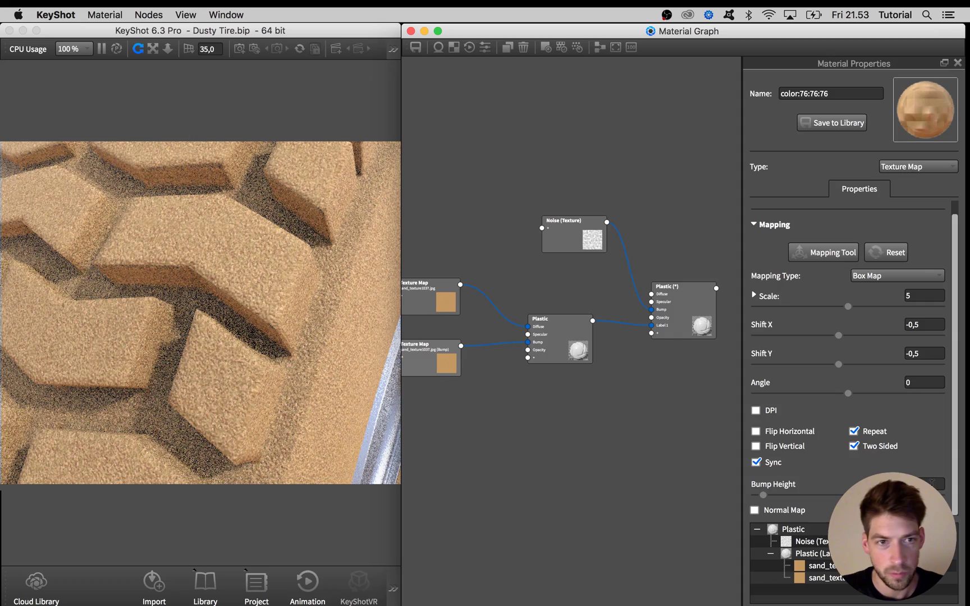
Disable the label connection between the two plastic nodes to view the bare rubber on the whole tire.
scroll(321, 376, "down", 10)
left_click_drag(321, 376, 294, 370)
left_click(548, 343)
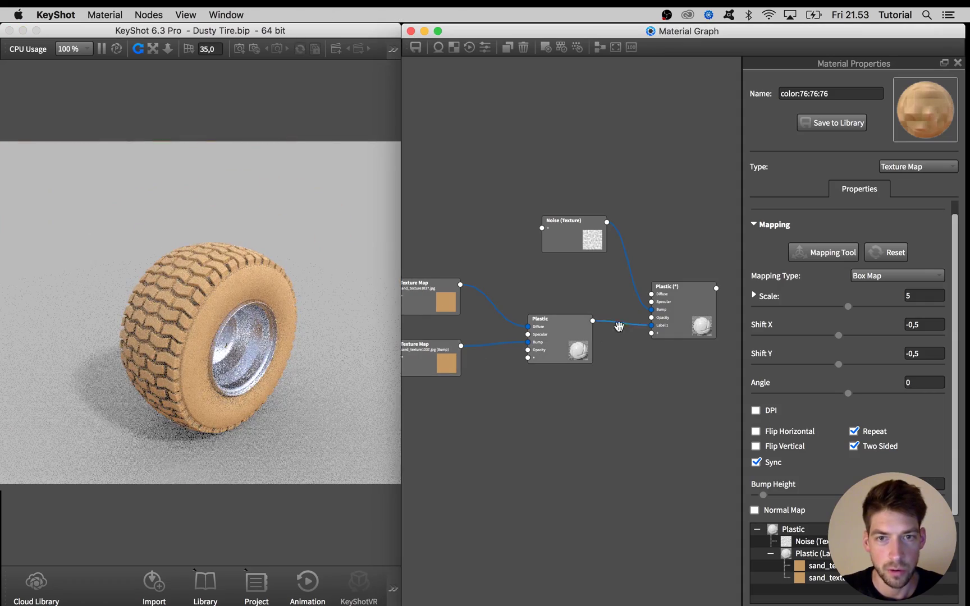
left_click_drag(564, 344, 564, 346)
scroll(324, 354, "up", 3)
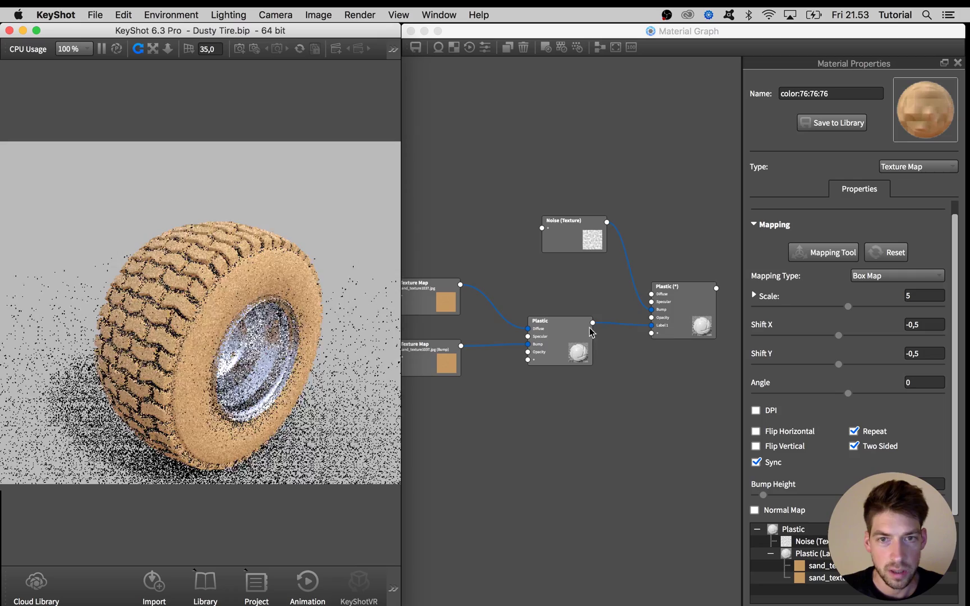
right_click(615, 324)
left_click(632, 343)
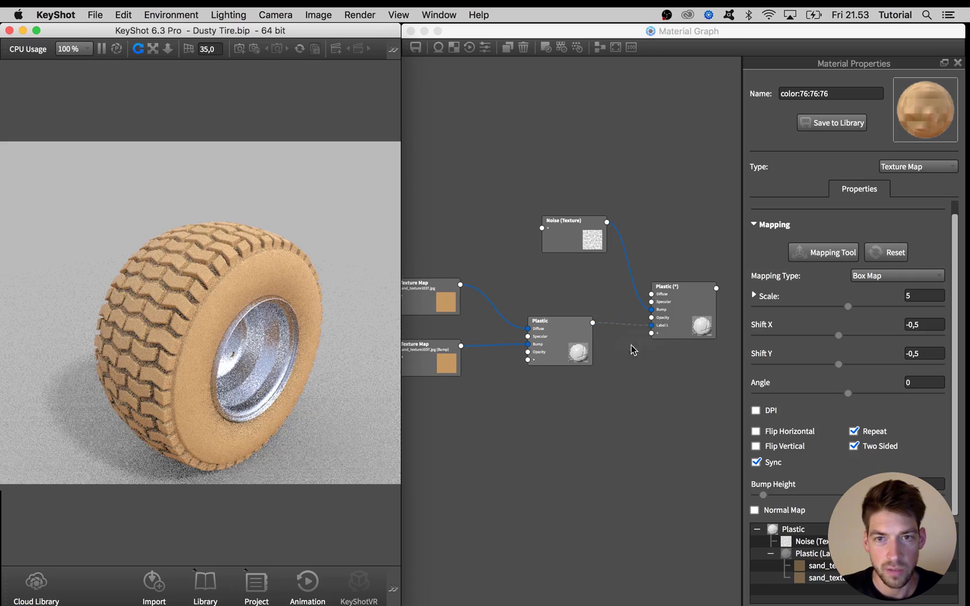
left_click_drag(680, 321, 683, 308)
left_click(261, 313)
scroll(264, 313, "up", 4)
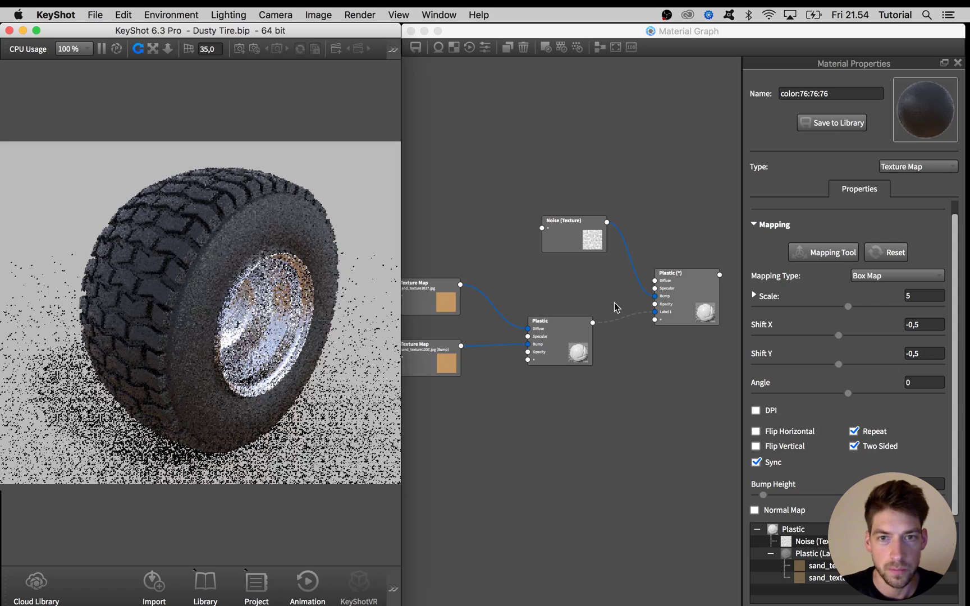
Re-enable the label connection between the sand plastic and the main plastic node.
right_click(618, 322)
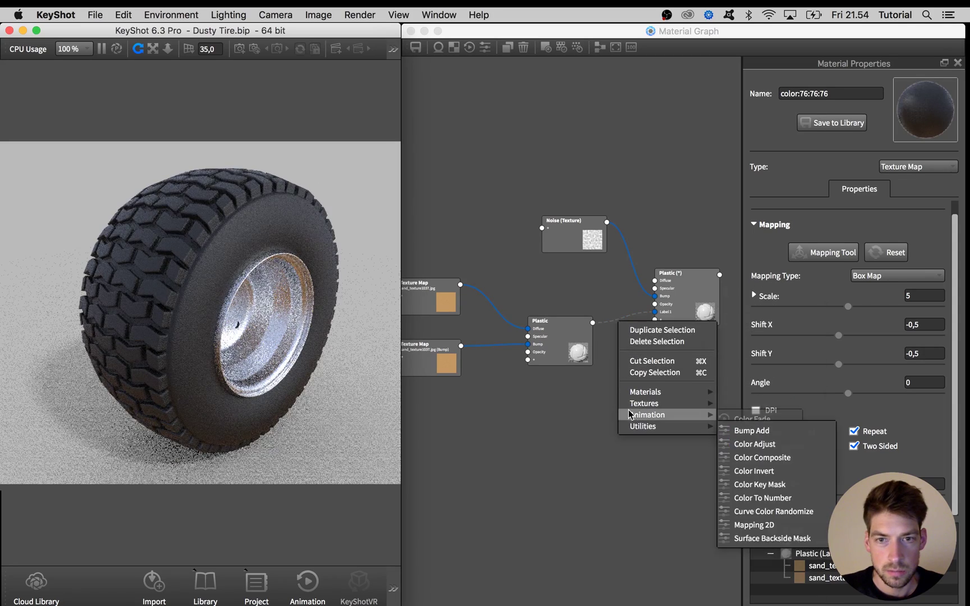
left_click(615, 331)
right_click(617, 321)
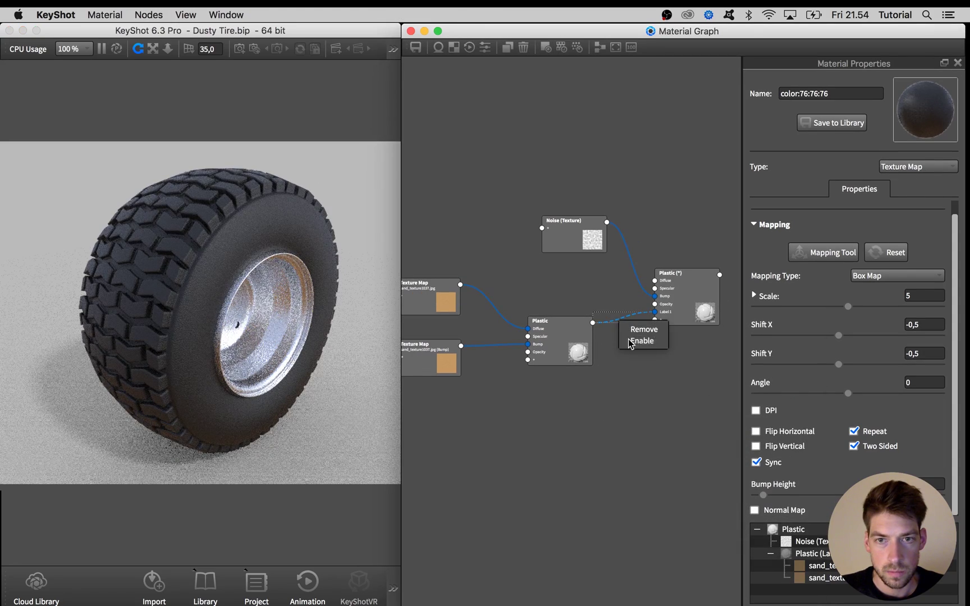
left_click(634, 338)
Rearrange the graph by stacking the two sand texture maps, lowering the label plastic, and moving the main plastic node away from it.
left_click_drag(672, 290, 674, 289)
left_click_drag(574, 332, 602, 323)
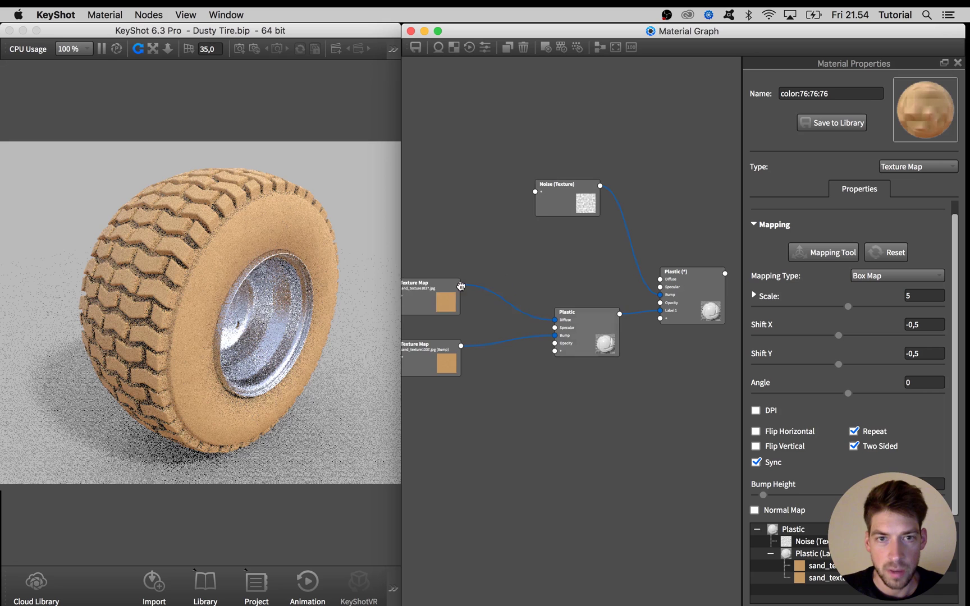
left_click_drag(453, 292, 482, 256)
left_click_drag(449, 353, 480, 305)
left_click_drag(604, 327, 612, 344)
left_click_drag(685, 312, 701, 290)
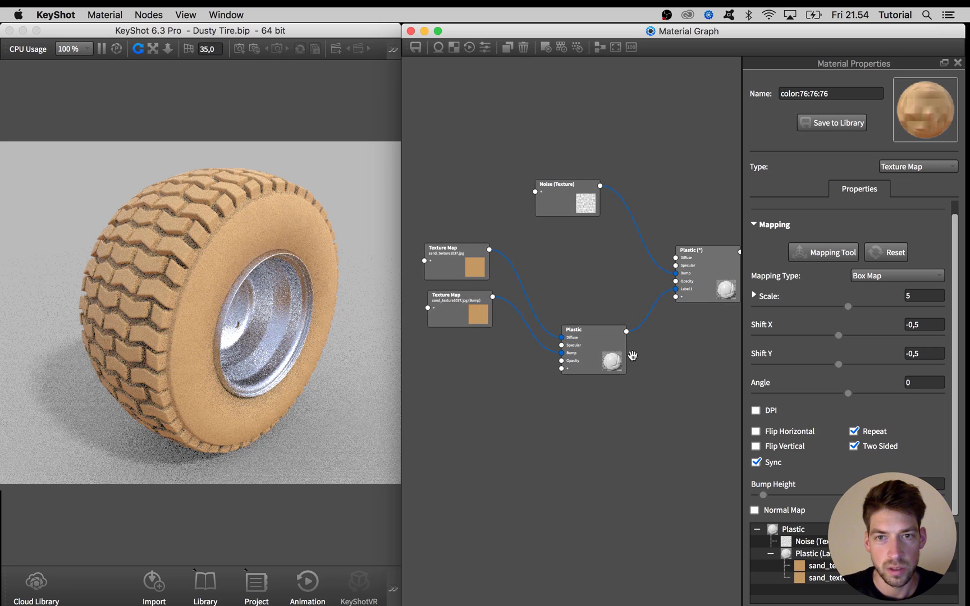
left_click_drag(621, 354, 630, 347)
Add a Color Gradient texture node below the texture maps and connect it to the label plastic's opacity input.
left_click(516, 379)
right_click(512, 375)
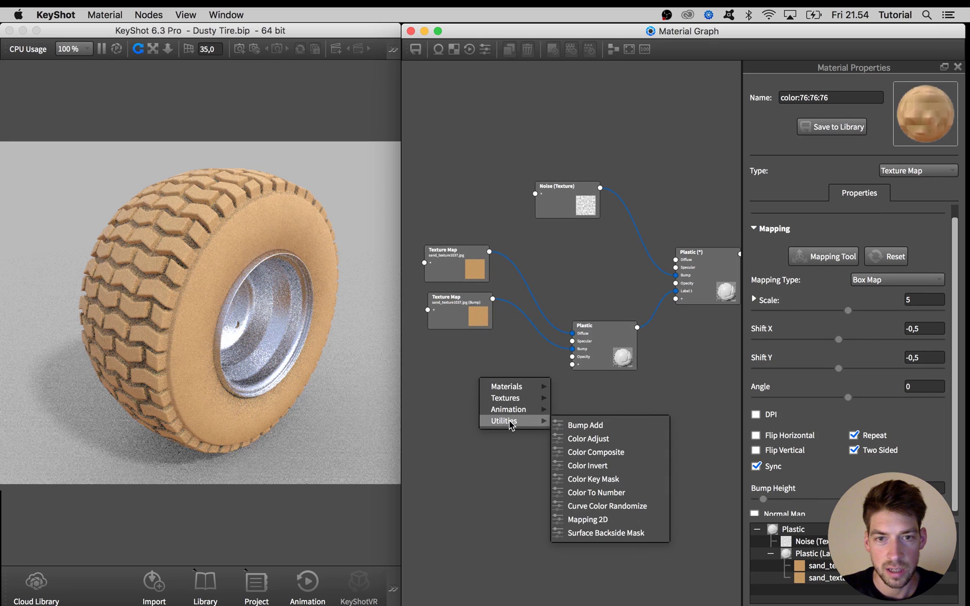
mouse_move(515, 400)
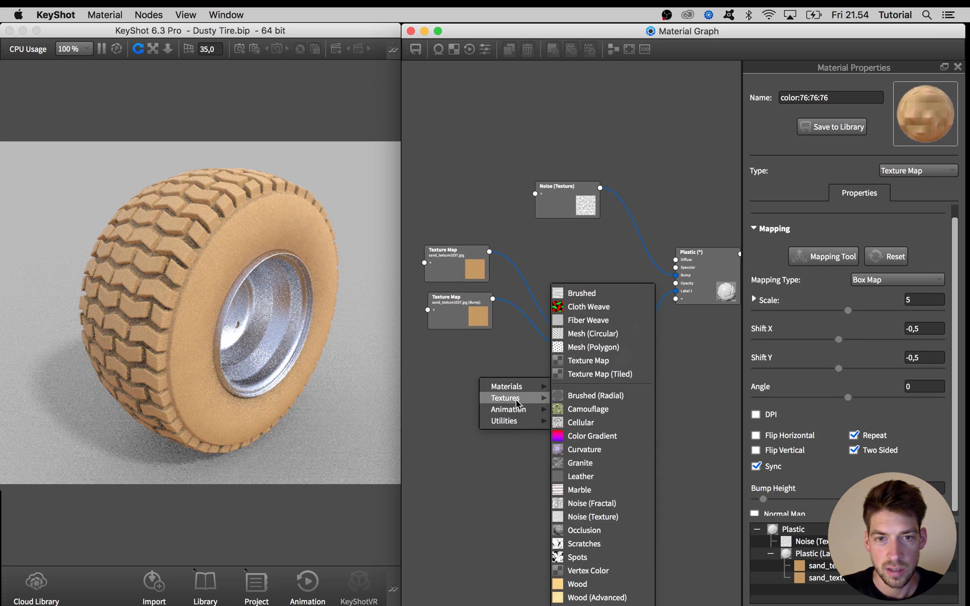
left_click(592, 436)
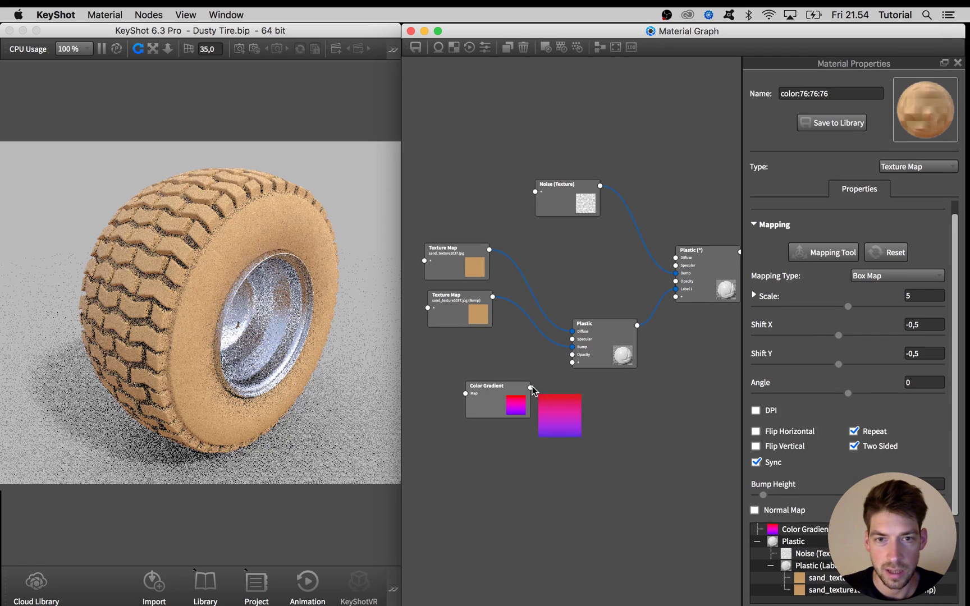
left_click_drag(531, 388, 572, 355)
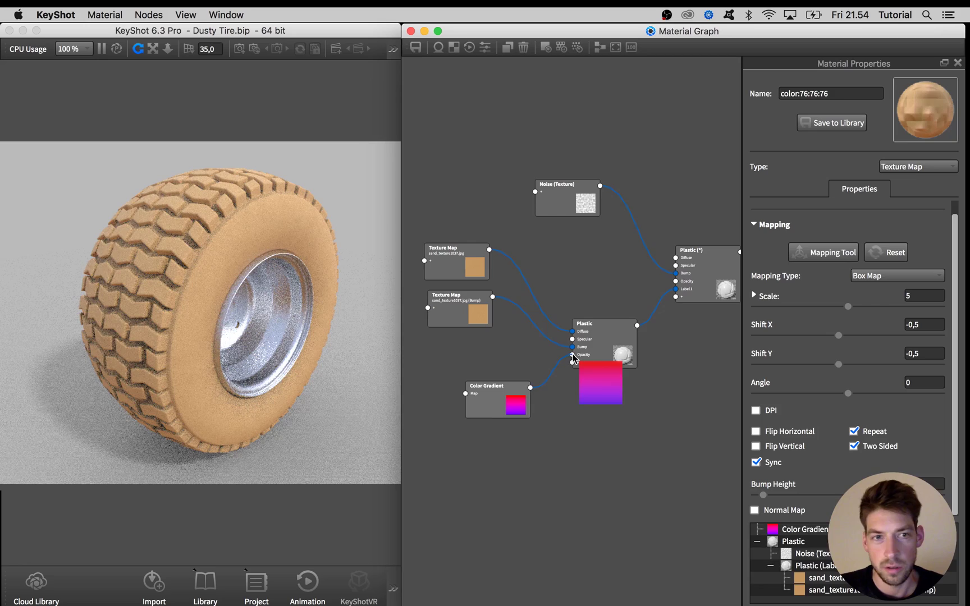
Open the Color Gradient node's properties and preview that node alone on the tire.
left_click_drag(573, 358, 605, 353)
double_click(505, 401)
left_click_drag(202, 371, 266, 373)
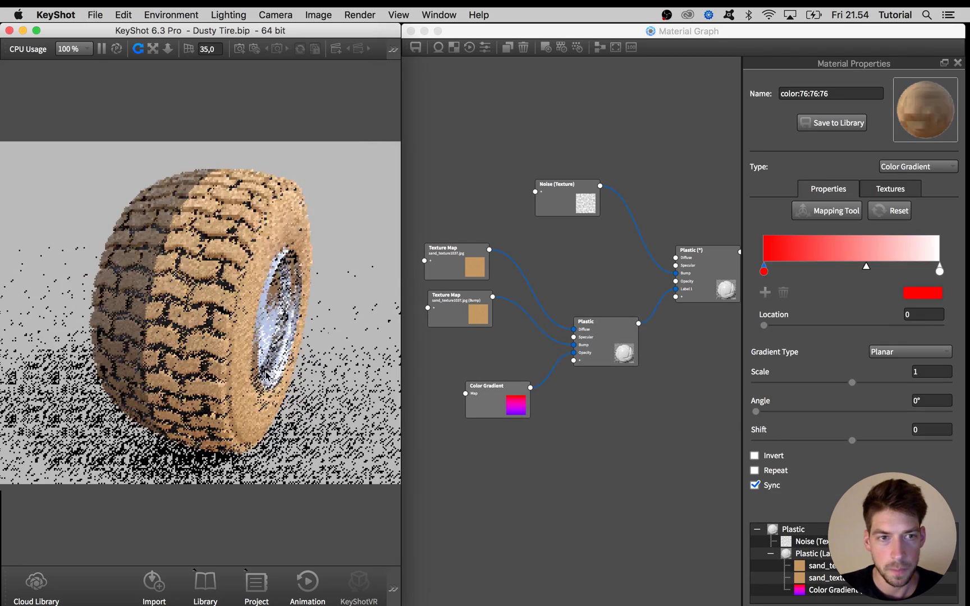
left_click(472, 405)
key("c")
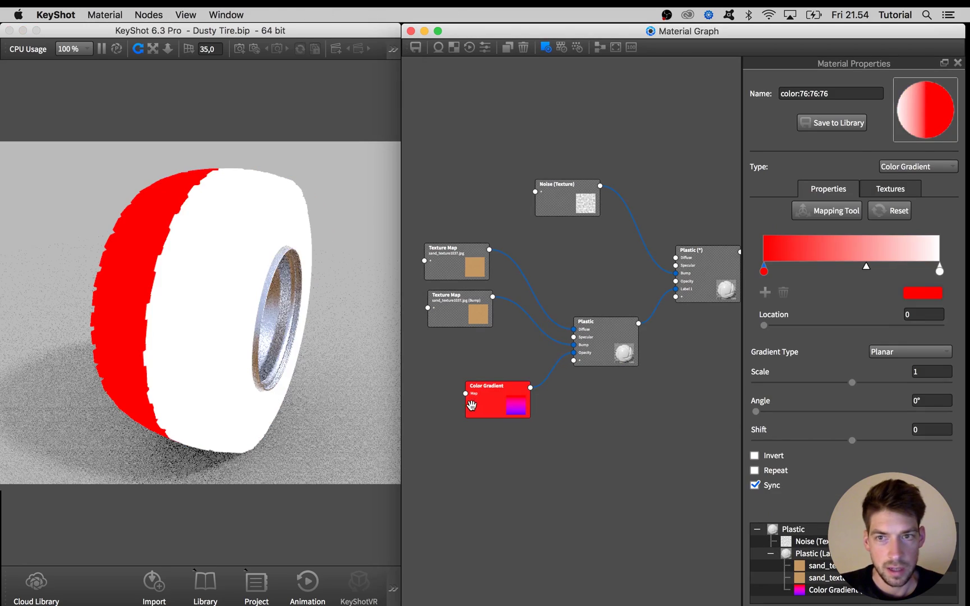
Change the gradient's red stop to black (RGB 0, 0, 0), end the node preview, and inspect both sides of the tire.
double_click(763, 271)
left_click_drag(809, 189, 754, 245)
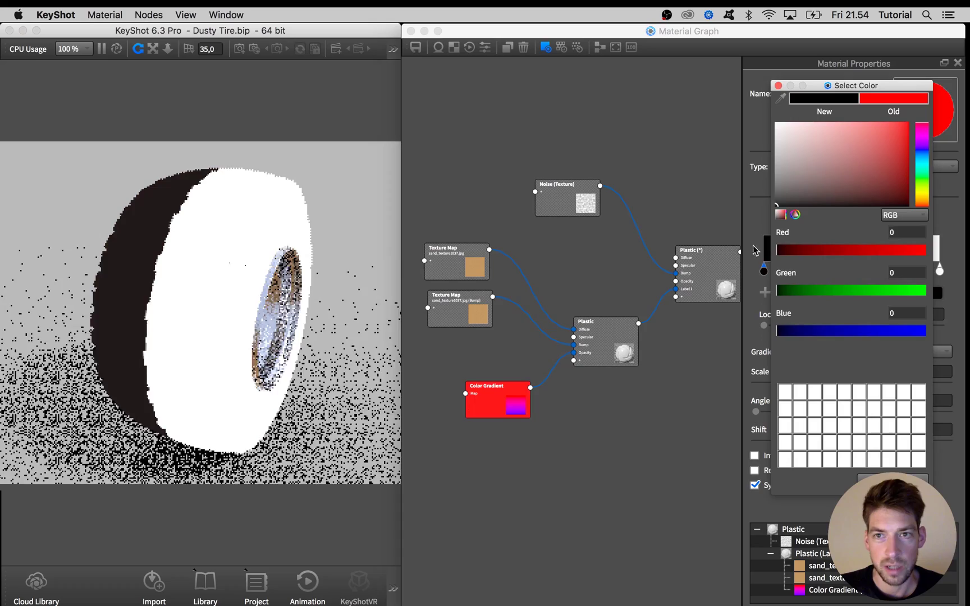
left_click(867, 478)
left_click_drag(491, 396, 488, 399)
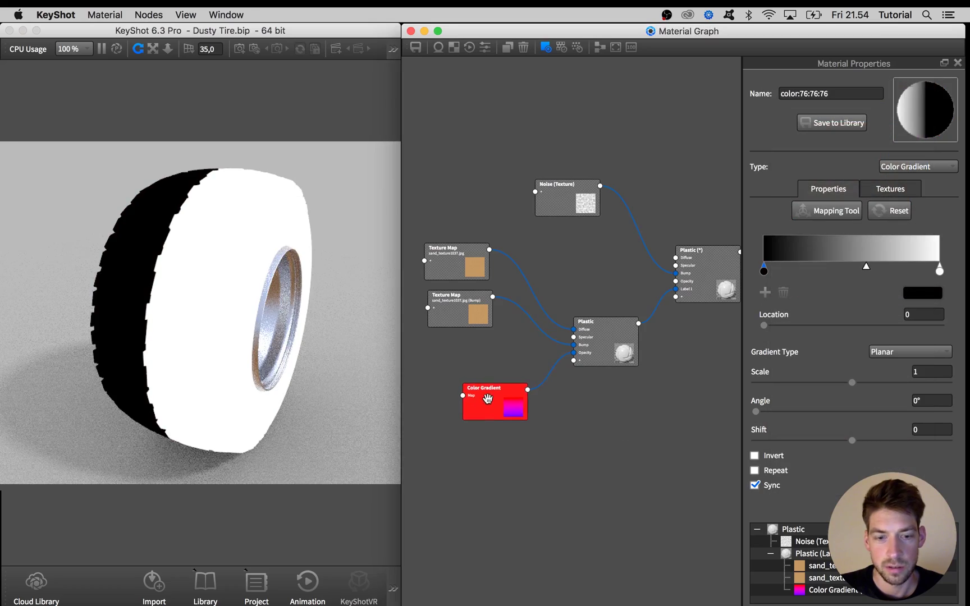
key("c")
left_click_drag(264, 351, 219, 212)
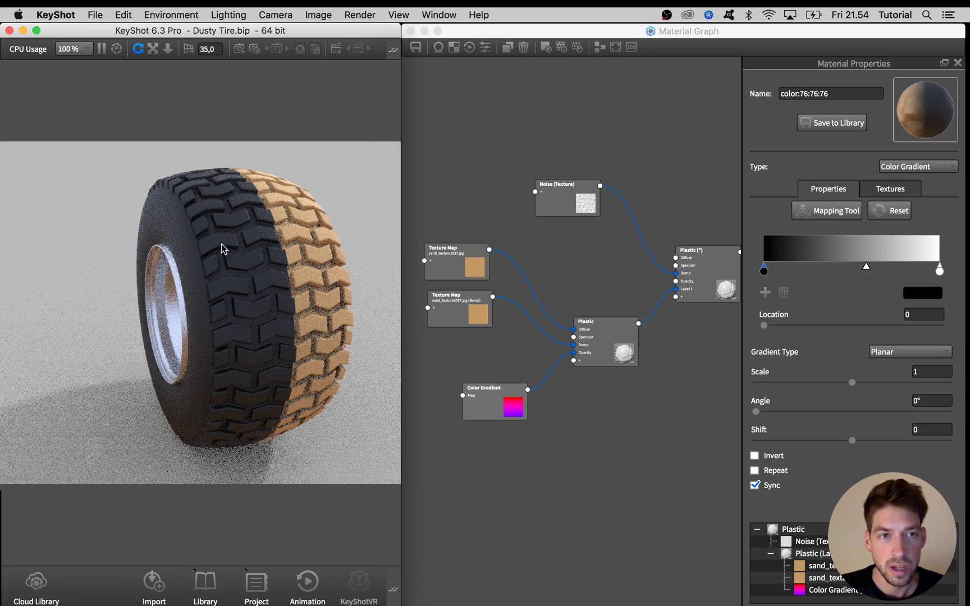
left_click_drag(234, 313, 160, 307)
Set the Color Gradient's type to Cylindrical and check the whole tire.
left_click(502, 405)
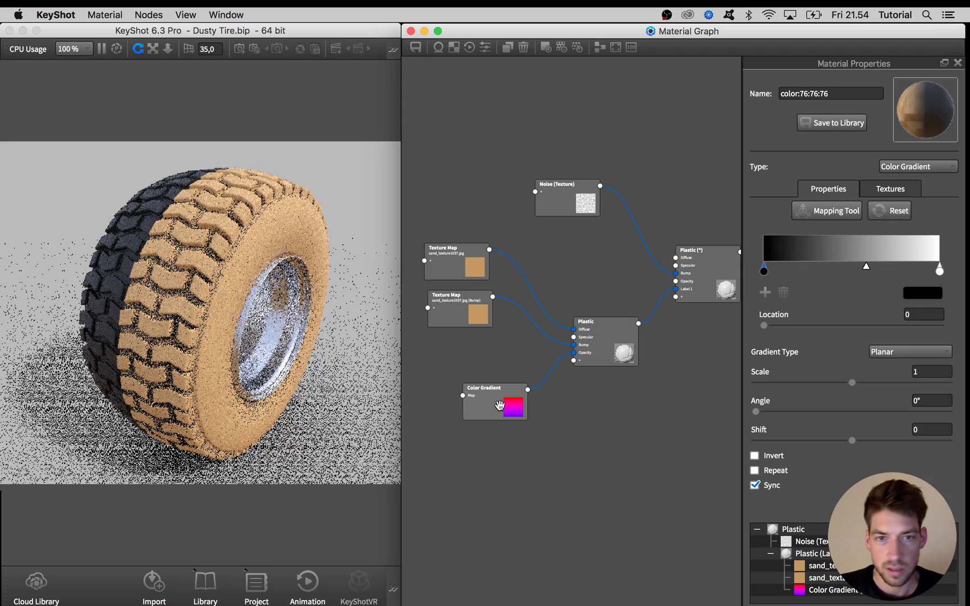
left_click(898, 352)
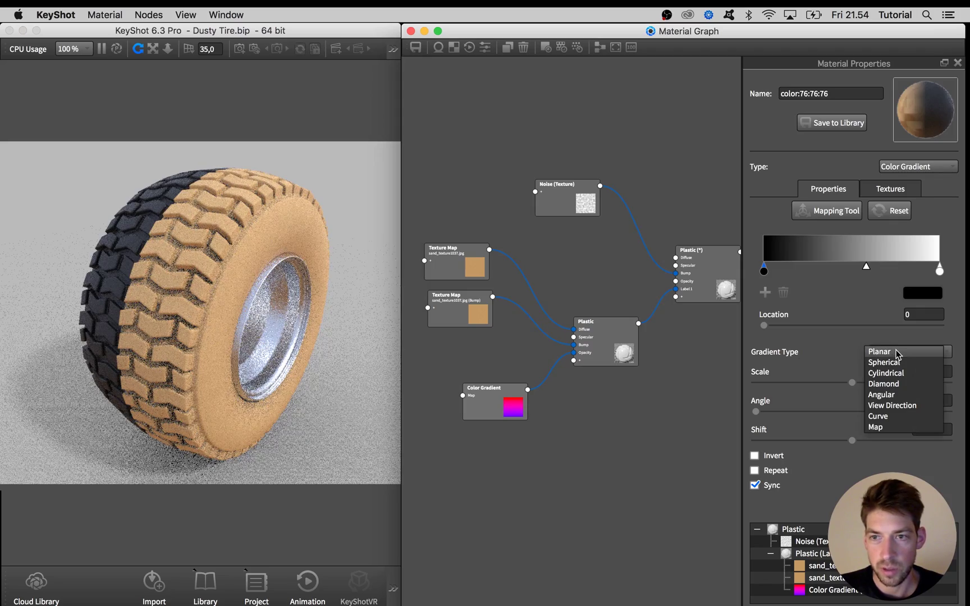
left_click(885, 373)
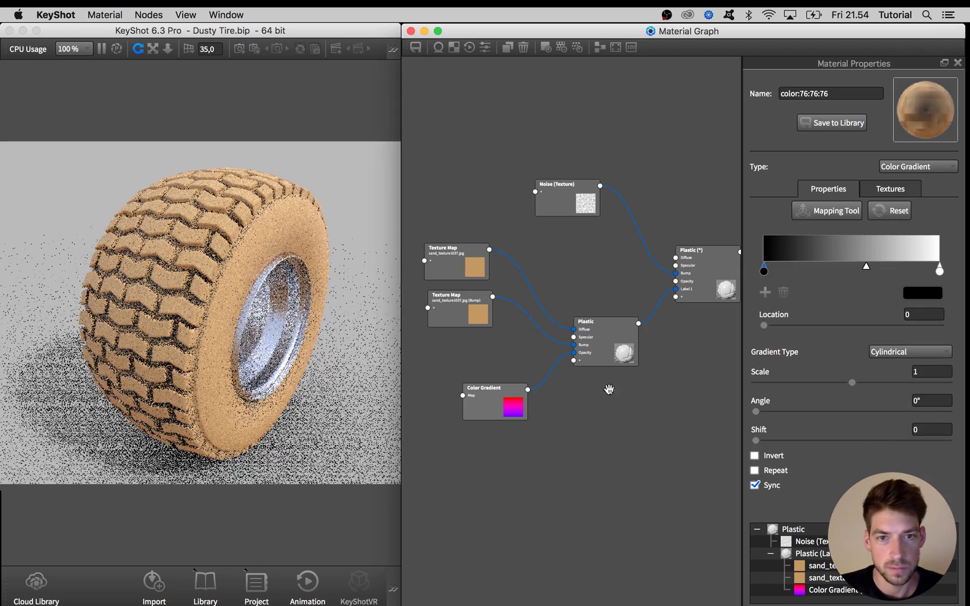
left_click(303, 346)
left_click_drag(303, 346, 287, 326)
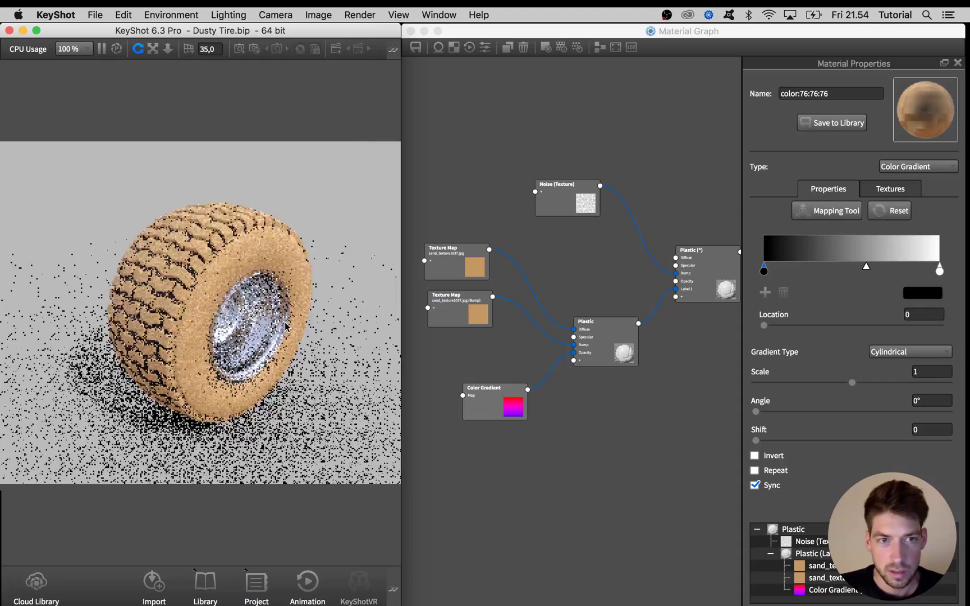
scroll(340, 338, "down", 4)
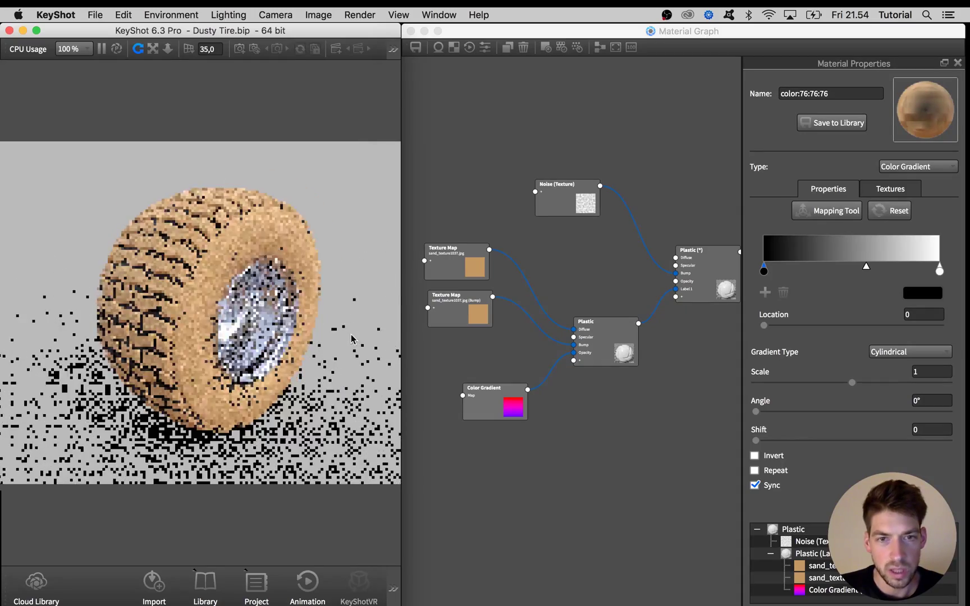
Set the cylindrical gradient's scale to 100 and preview the Color Gradient node alone on the tire.
left_click(486, 382)
left_click_drag(486, 381, 483, 368)
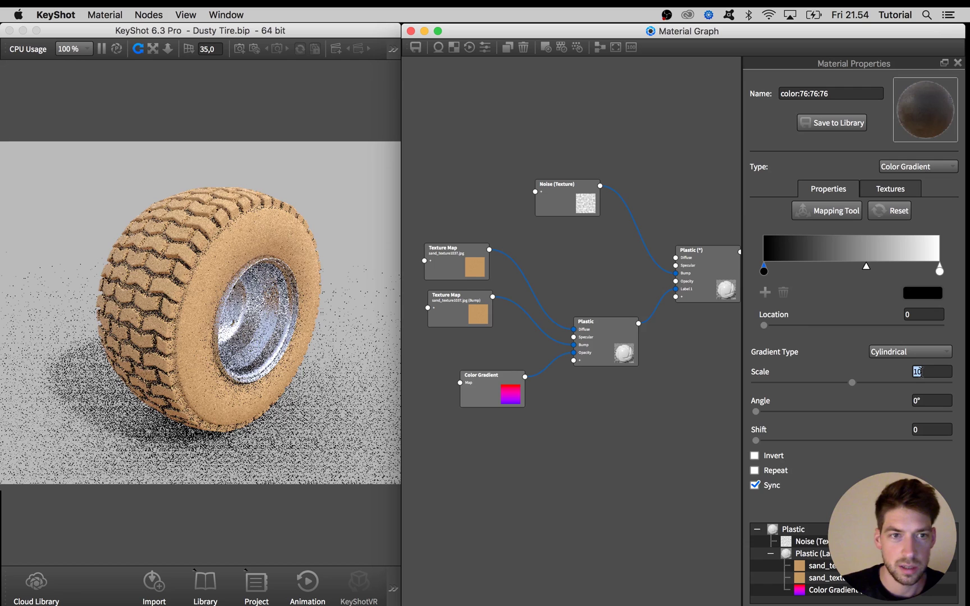
left_click(514, 396)
left_click_drag(516, 396, 511, 394)
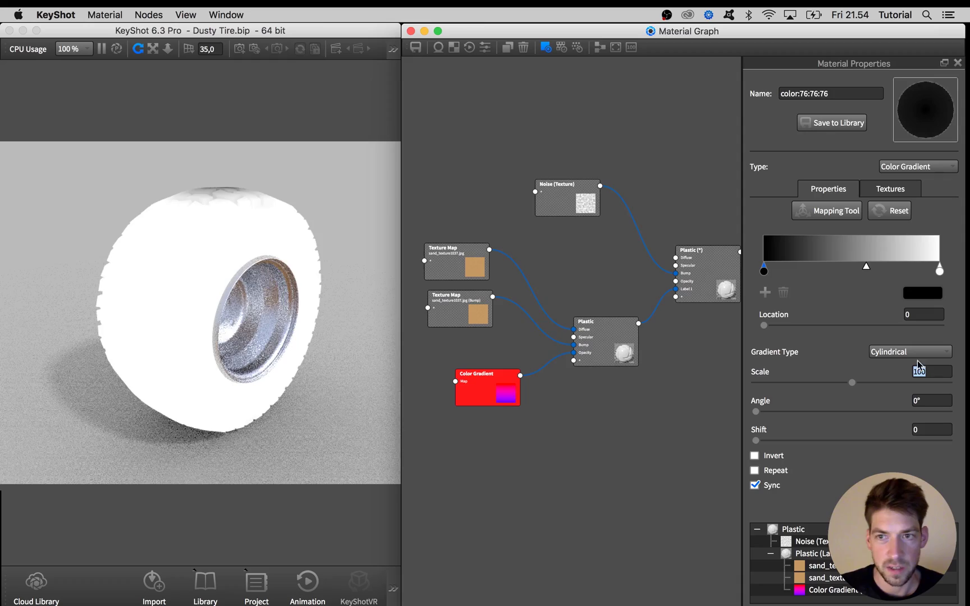
left_click(118, 350)
left_click_drag(118, 350, 238, 329)
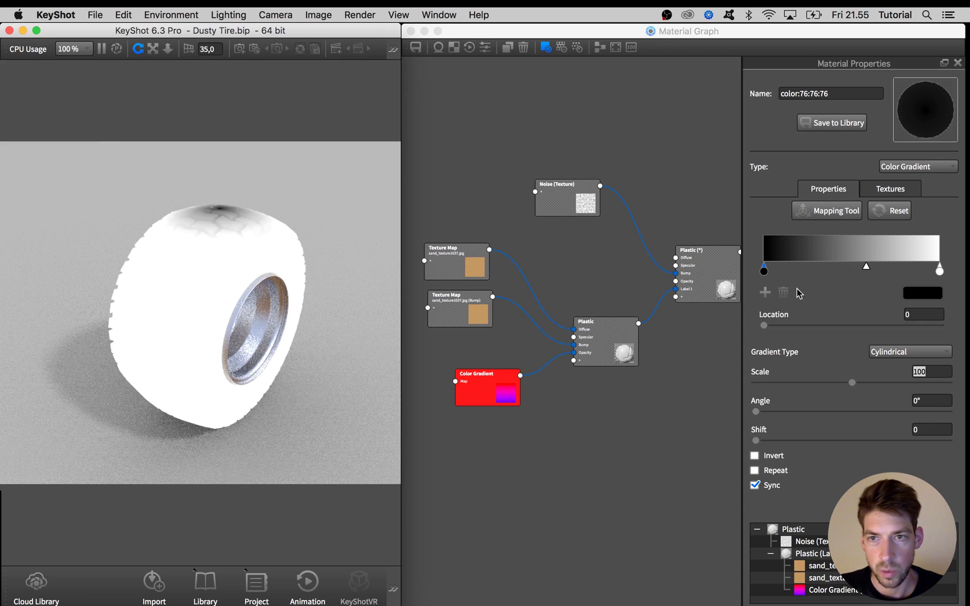
Rotate the gradient's mapping with the Mapping Tool so its cylinder axis runs along the tire's axle.
left_click(831, 212)
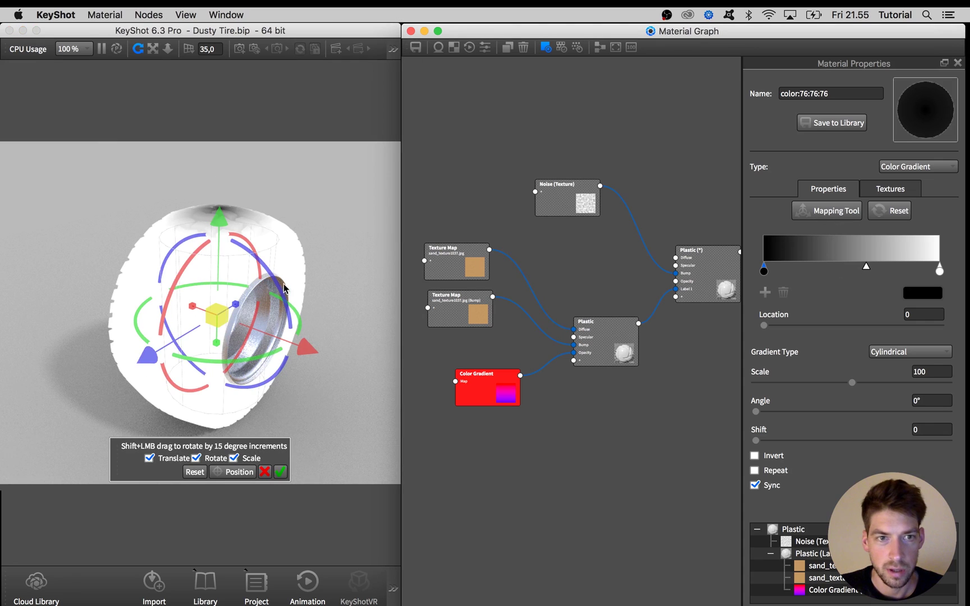
left_click_drag(278, 286, 278, 384)
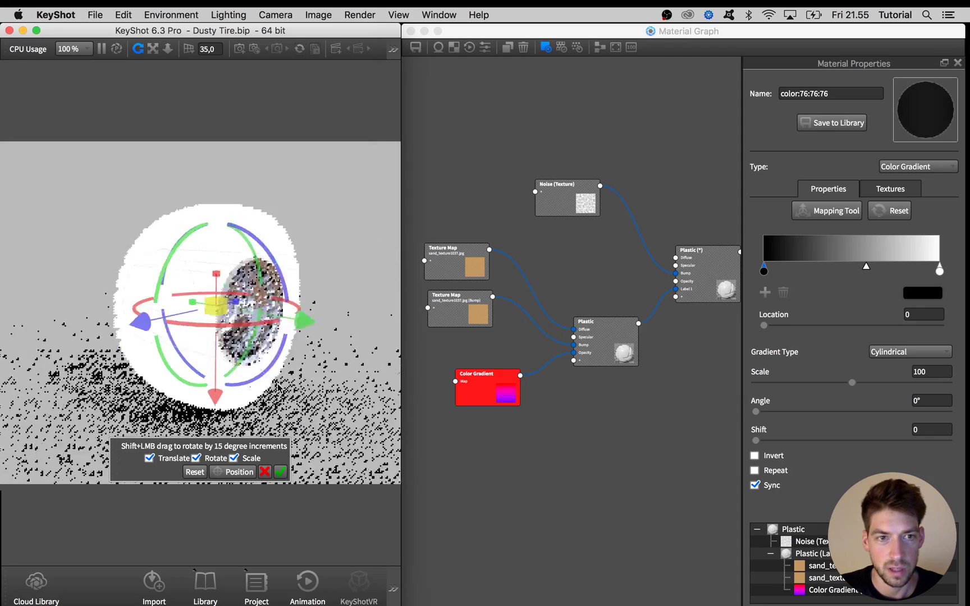
left_click(279, 472)
Set the gradient's scale to 500, placing the black stop at 0.37 and the white stop at 0.44.
left_click(936, 374)
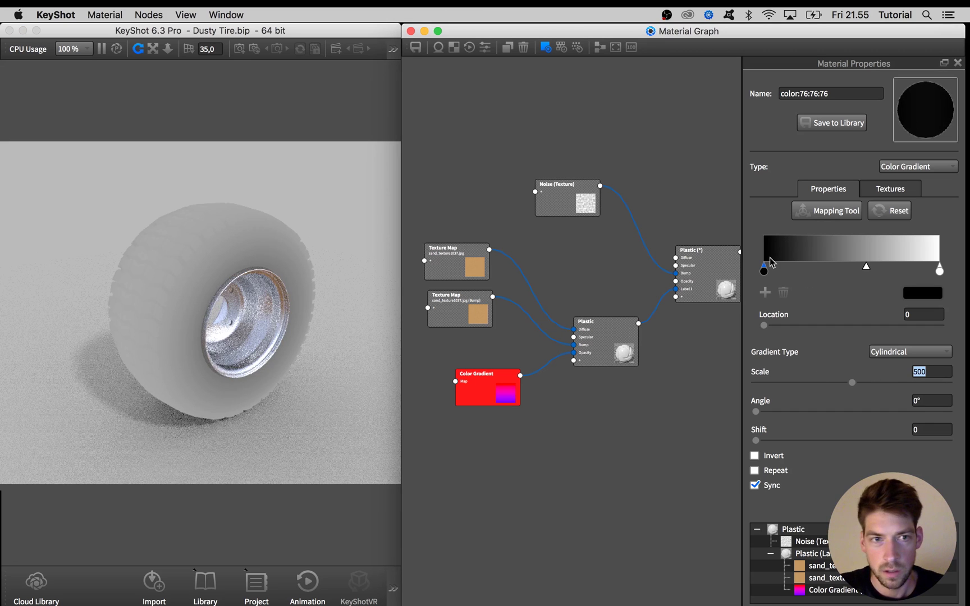
left_click_drag(765, 273, 854, 271)
left_click_drag(940, 271, 840, 271)
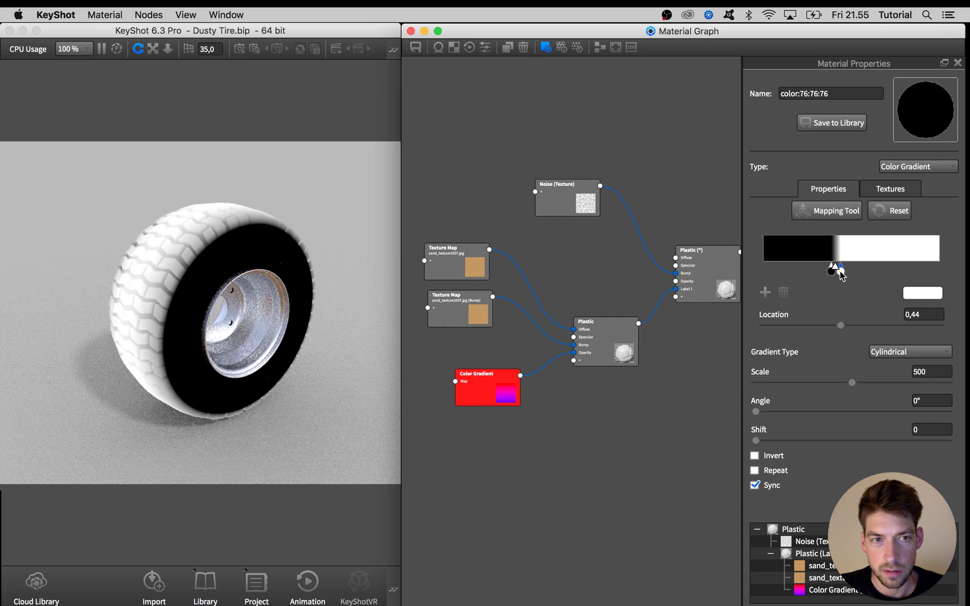
left_click_drag(840, 271, 841, 271)
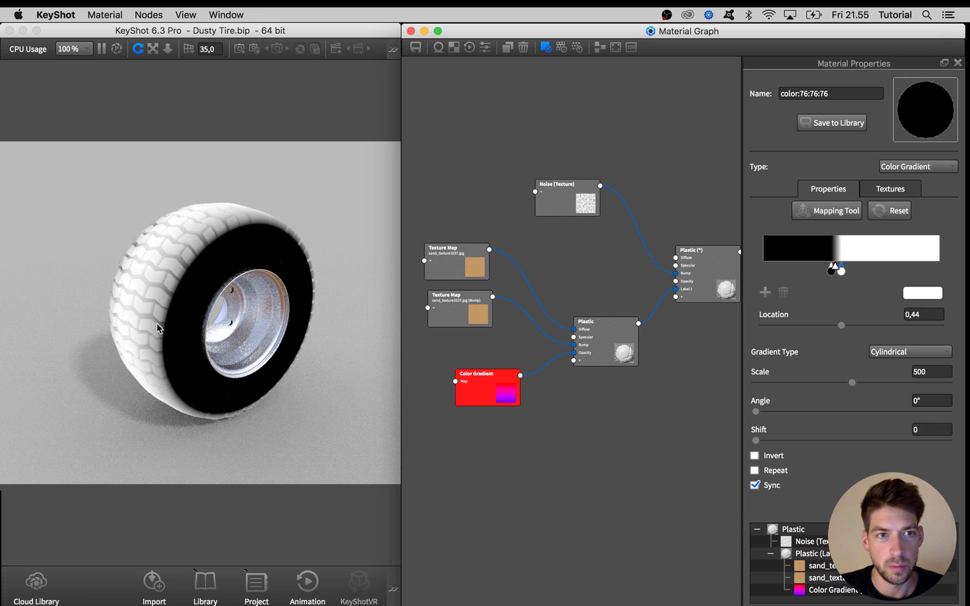
left_click(829, 272)
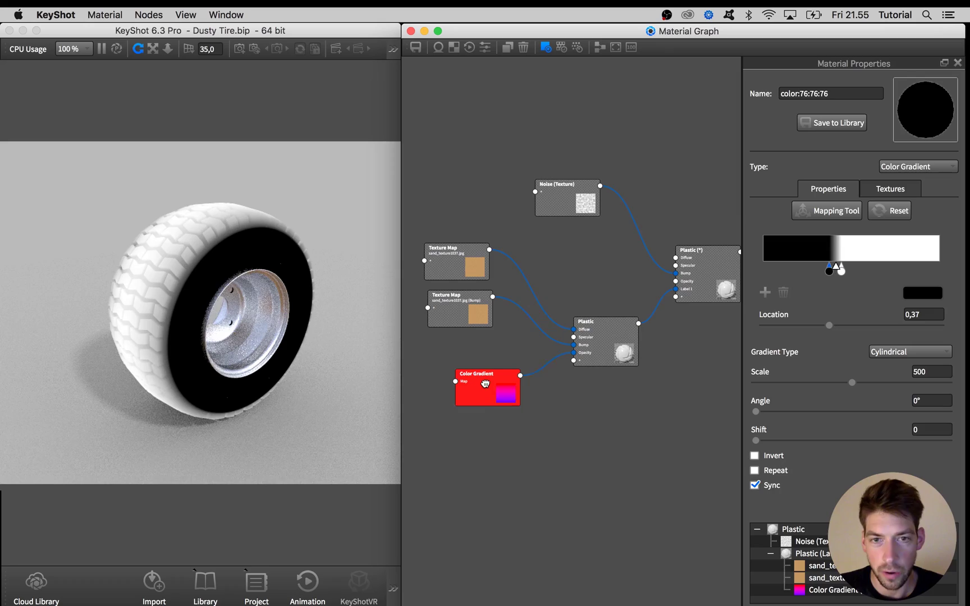
End the gradient preview and shift both stops slightly toward the white end, with the white stop at 0.45.
left_click_drag(486, 384, 485, 374)
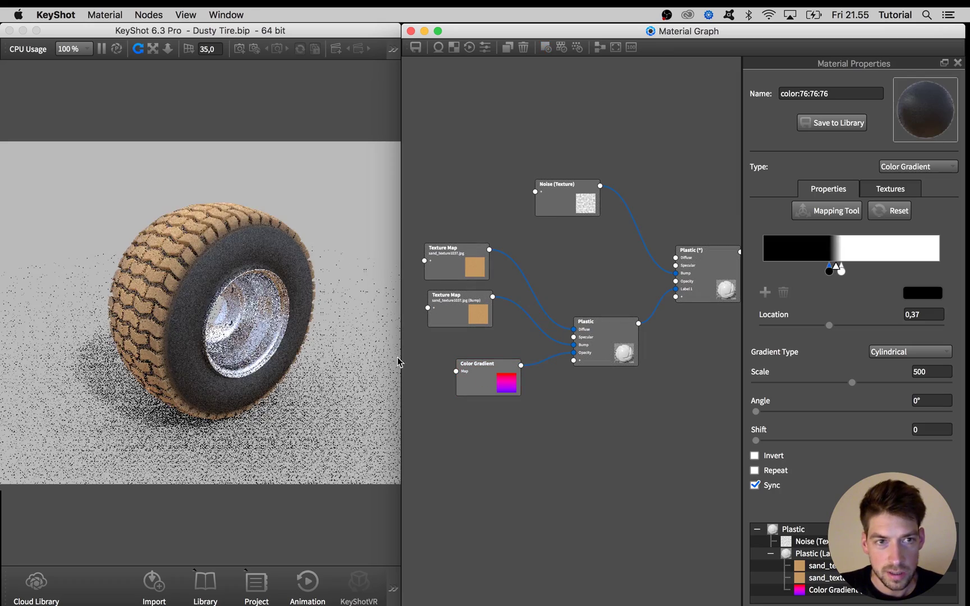
scroll(253, 296, "up", 3)
left_click_drag(253, 296, 334, 299)
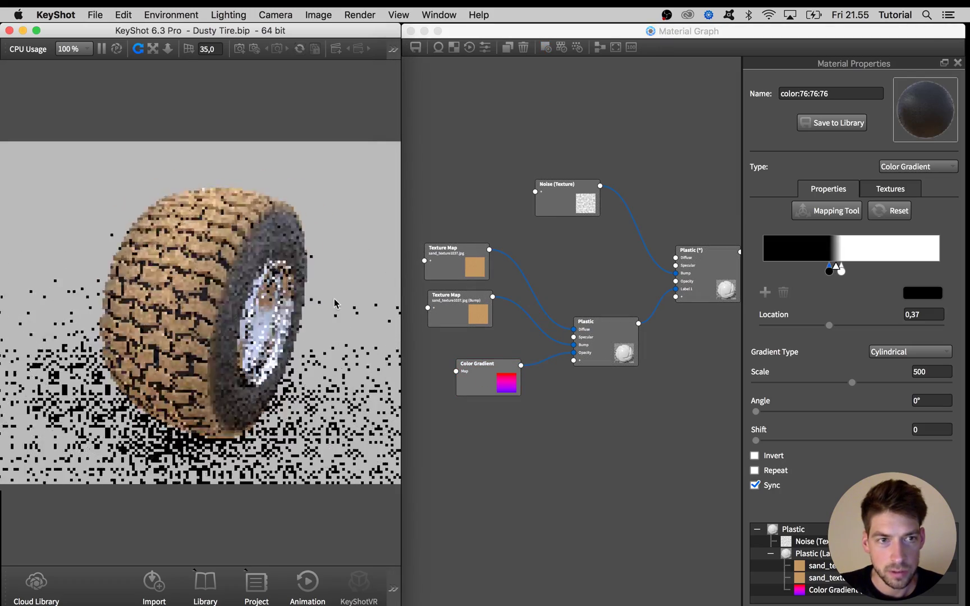
scroll(255, 270, "up", 5)
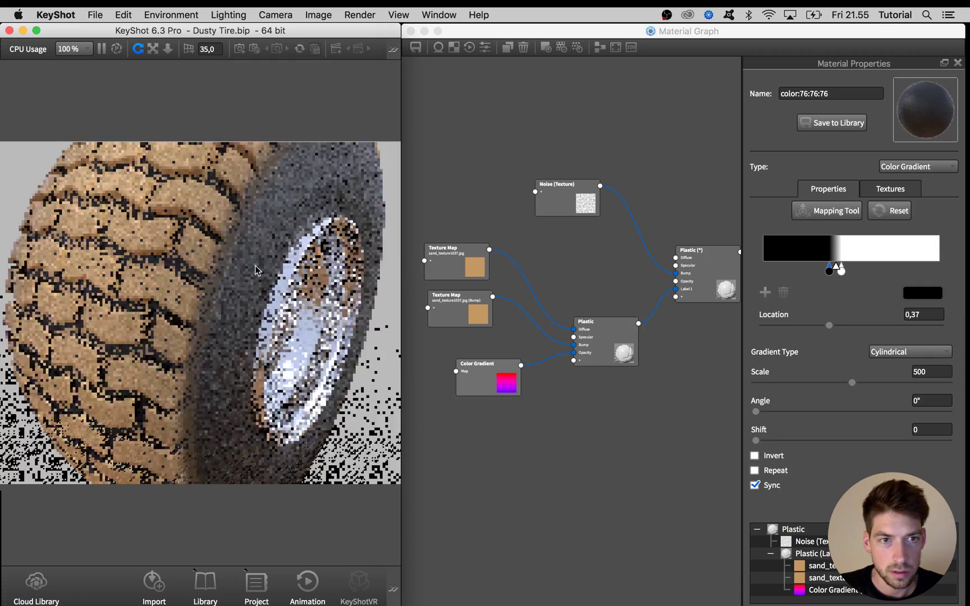
scroll(255, 270, "down", 5)
left_click(830, 272)
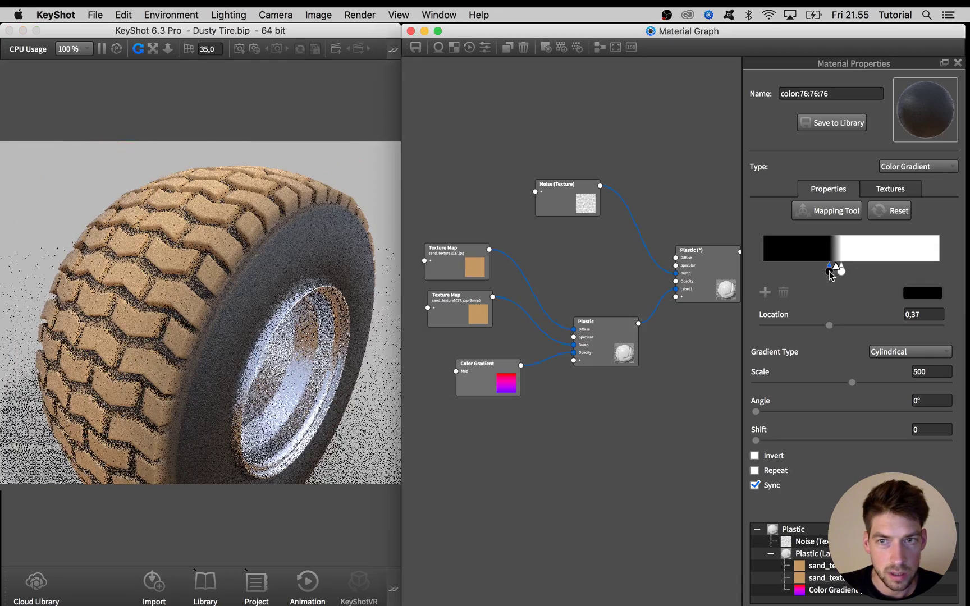
left_click_drag(830, 272, 843, 273)
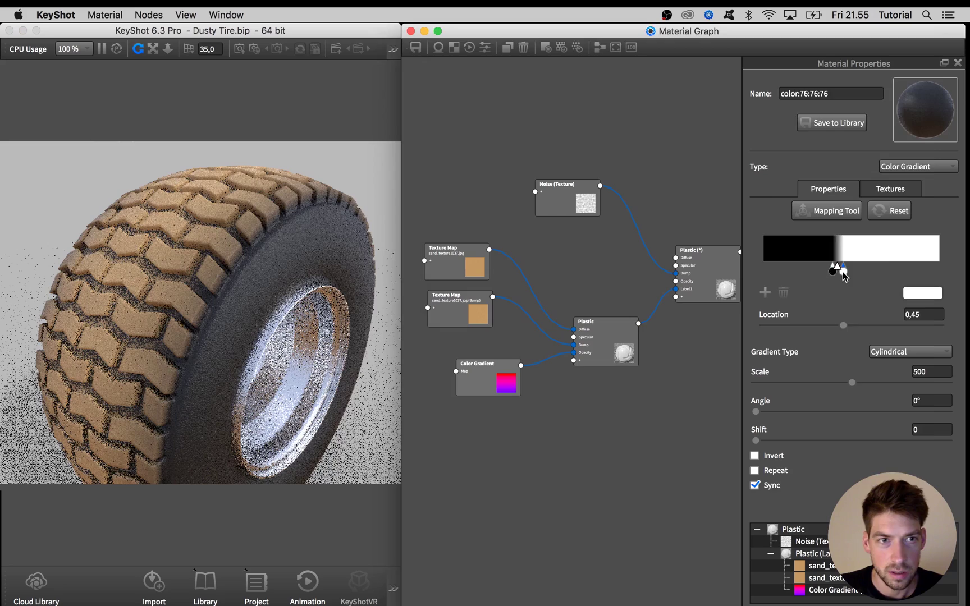
Try a light grey of RGB 241 on the gradient's white stop and return it to 255.
double_click(843, 273)
left_click_drag(783, 129, 768, 127)
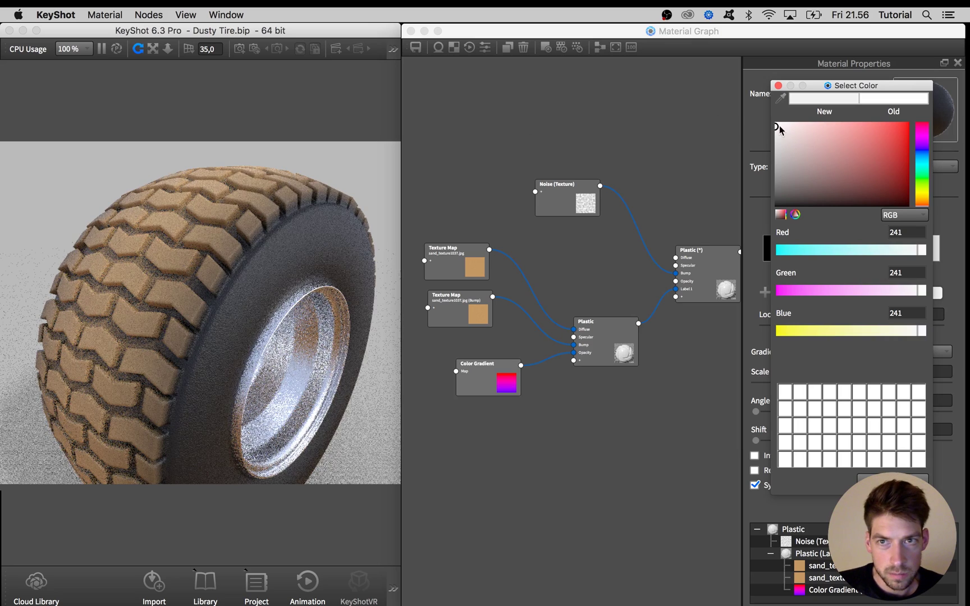
left_click_drag(779, 130, 762, 123)
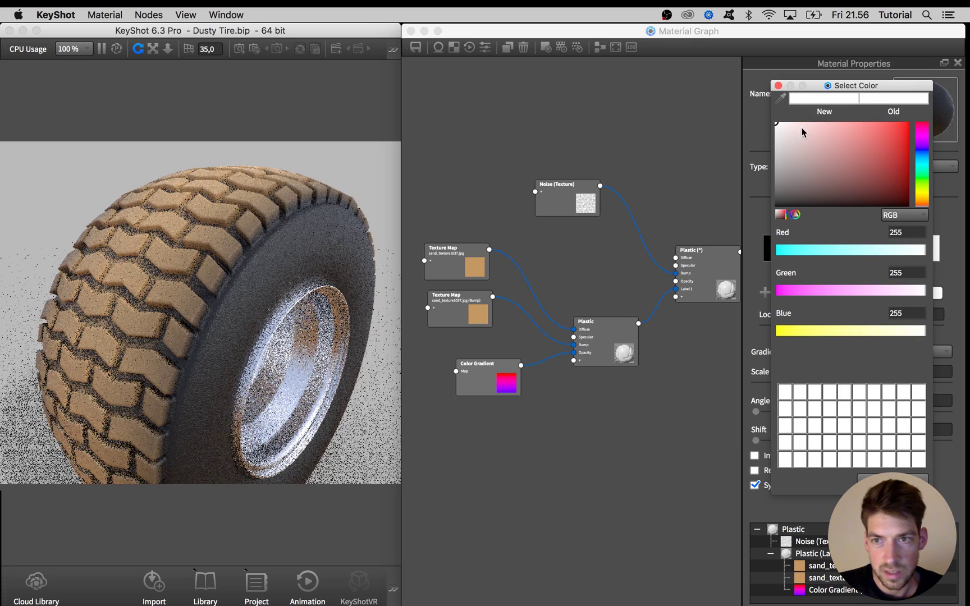
left_click(891, 480)
Rearrange the graph by moving the label plastic away from the texture maps and aligning the Color Gradient beneath them.
left_click_drag(613, 364, 620, 365)
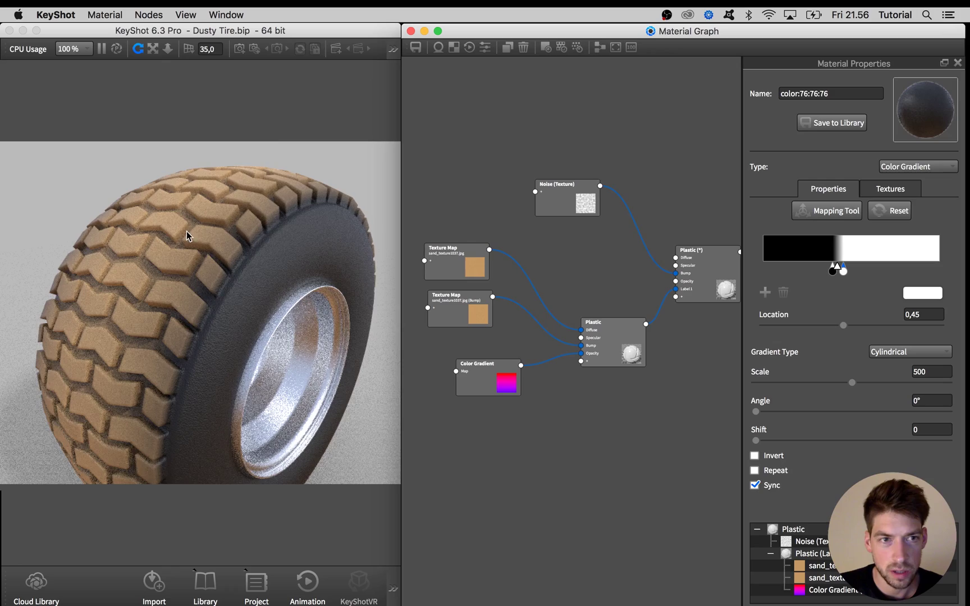
scroll(125, 308, "up", 2)
scroll(126, 308, "down", 4)
left_click(126, 308)
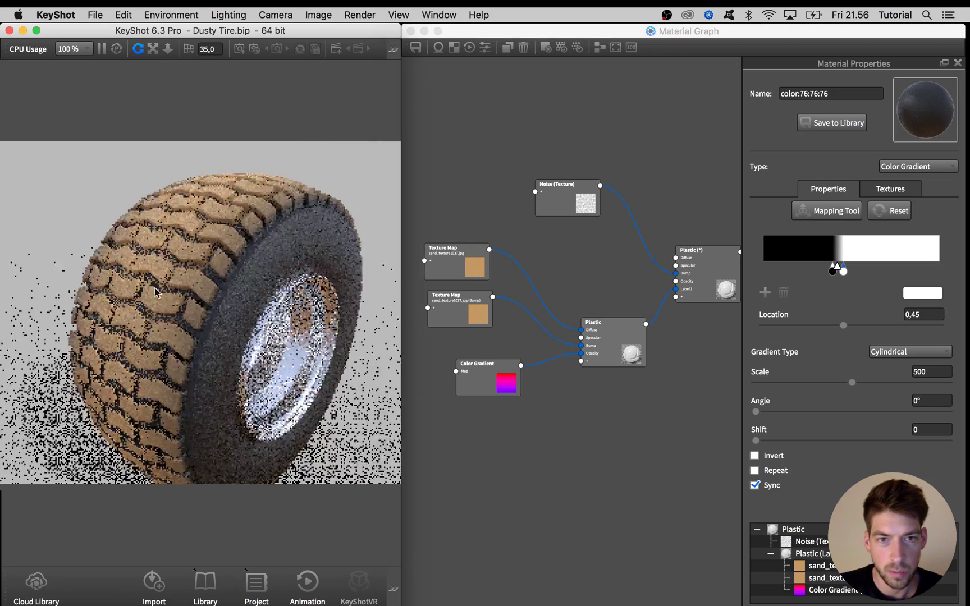
left_click_drag(593, 331, 609, 342)
left_click_drag(519, 391, 469, 376)
Search the texture library for "metal" and add metal_texture to the graph directly below the Color Gradient node.
left_click(339, 527)
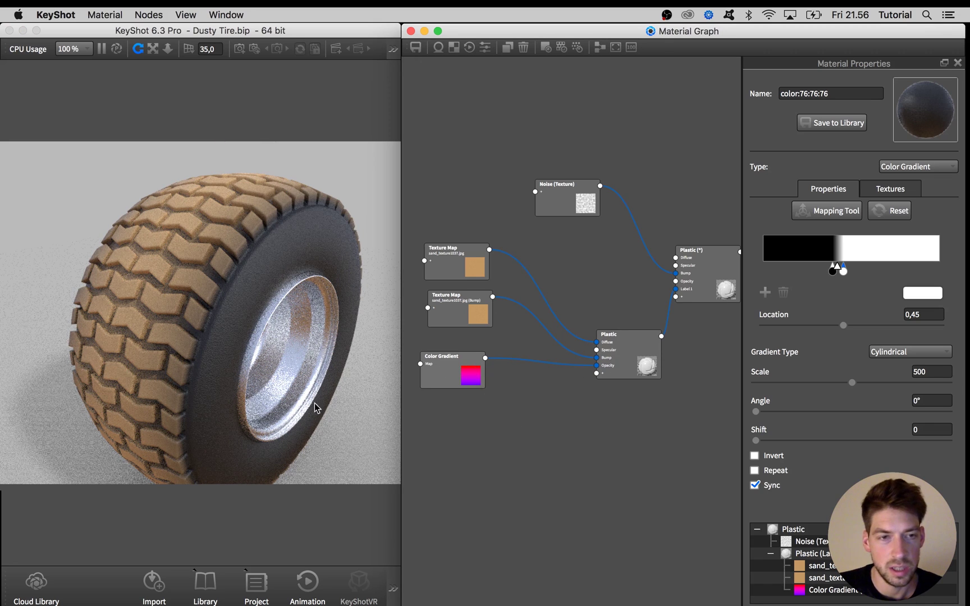
left_click(280, 507)
key("m")
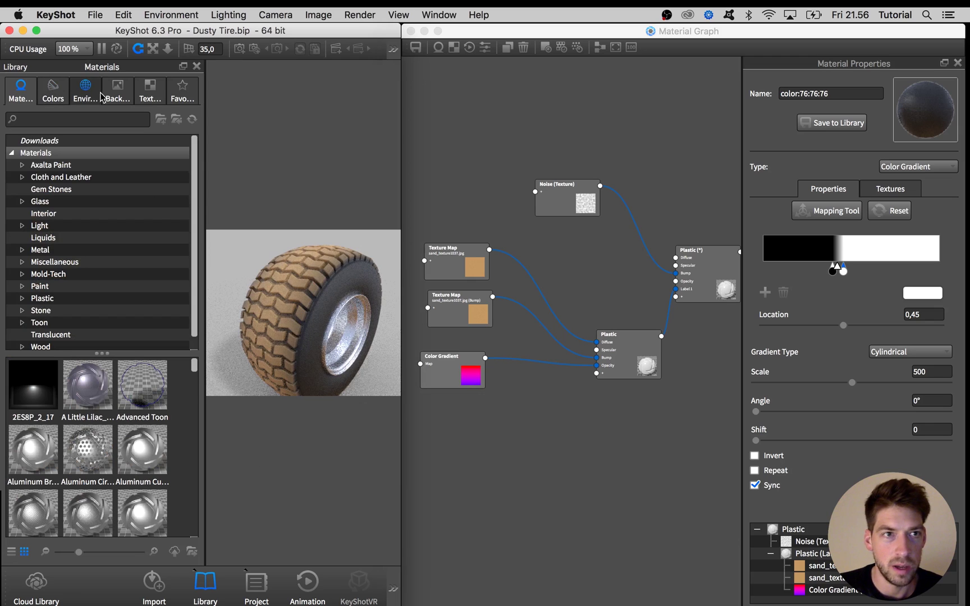
left_click(146, 92)
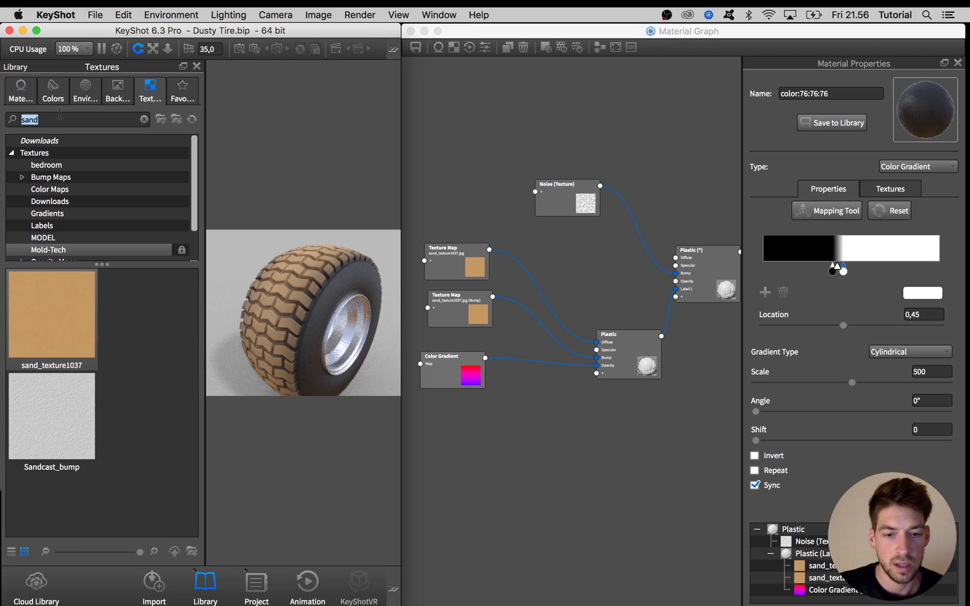
type("metal")
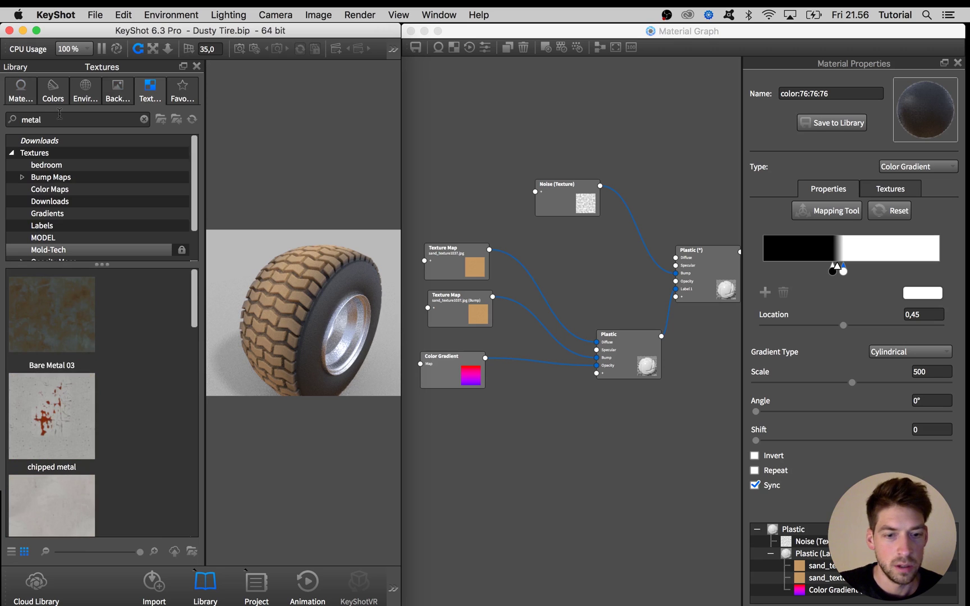
scroll(125, 364, "down", 10)
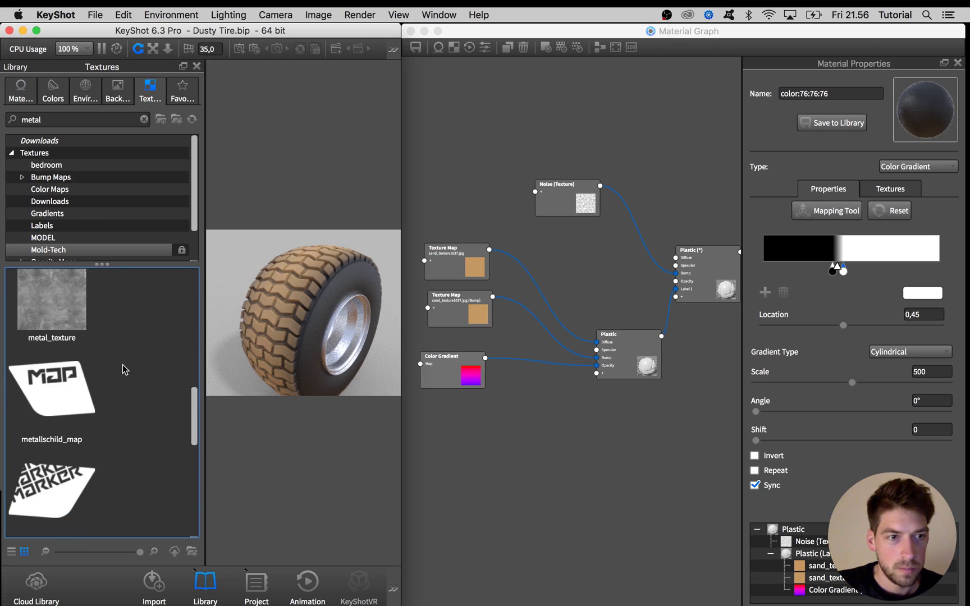
left_click_drag(66, 323, 461, 481)
left_click(196, 66)
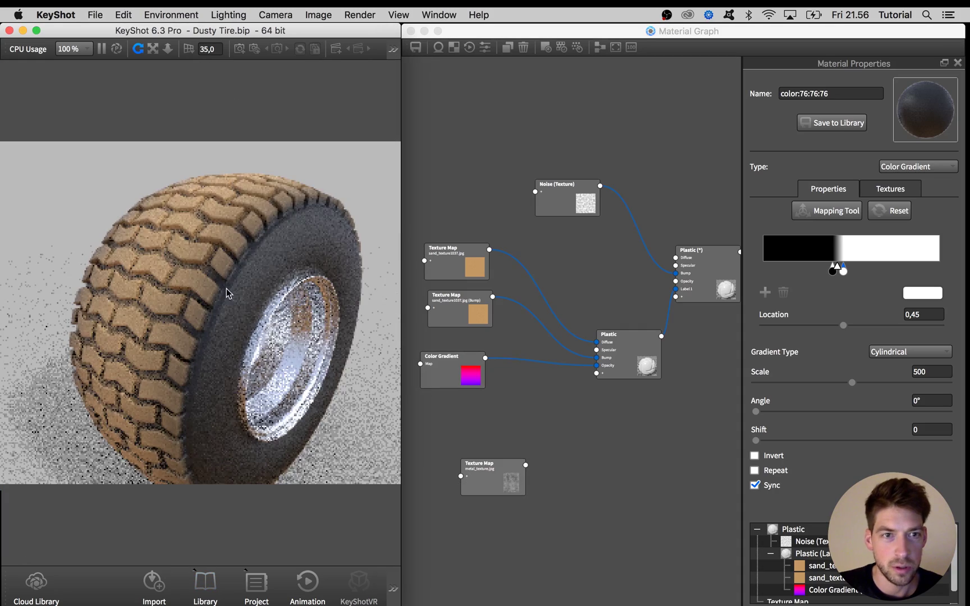
left_click_drag(502, 480, 462, 414)
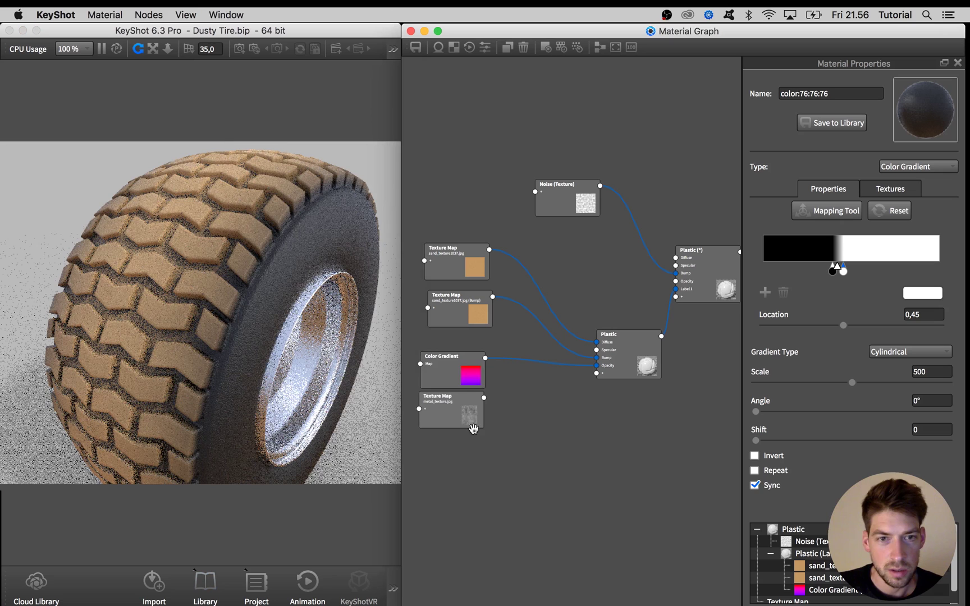
Shift the Color Gradient and metal_texture nodes aside and add a Color Composite utility node to the graph.
left_click_drag(466, 376, 452, 401)
right_click(526, 422)
mouse_move(553, 504)
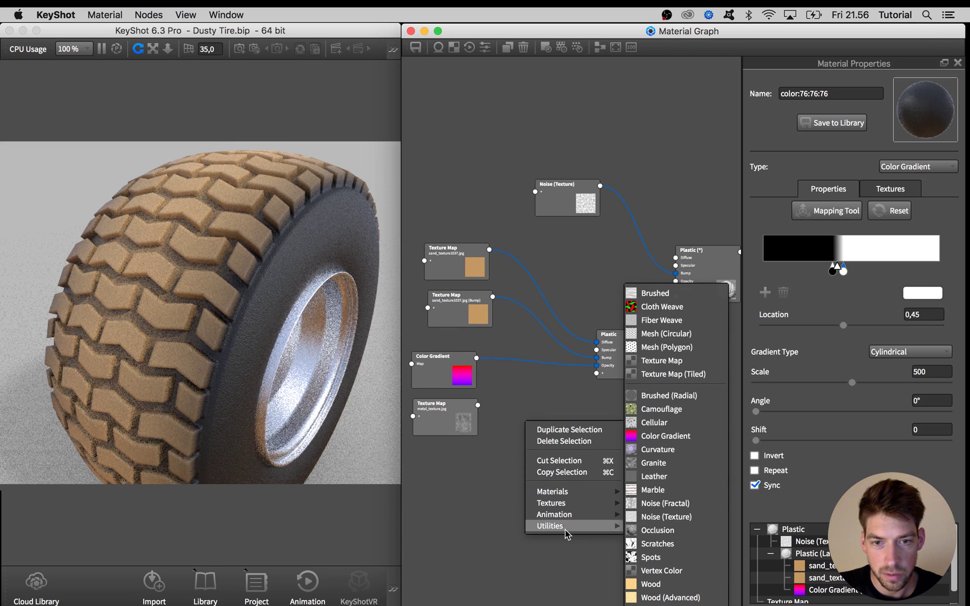
mouse_move(561, 526)
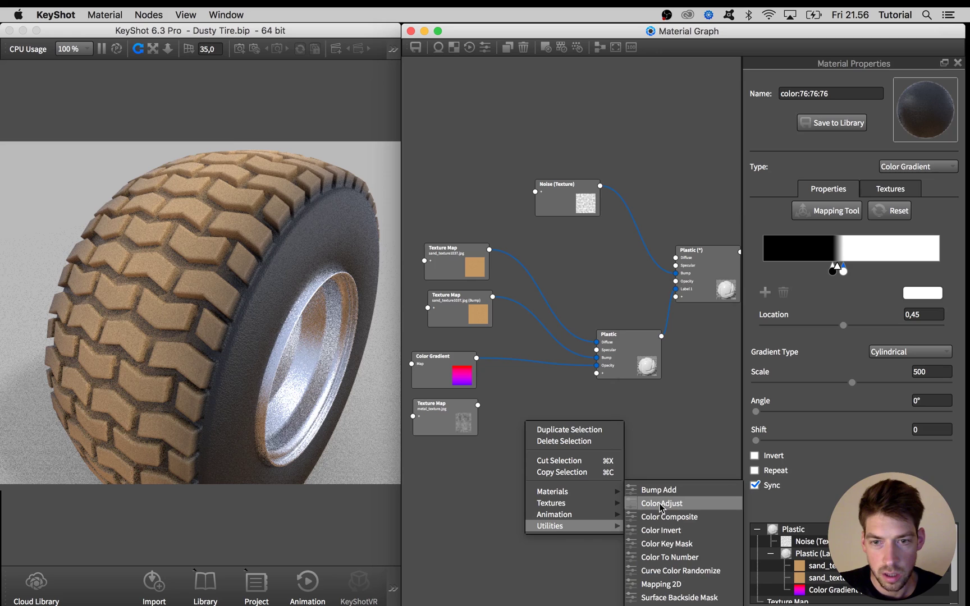
left_click(668, 517)
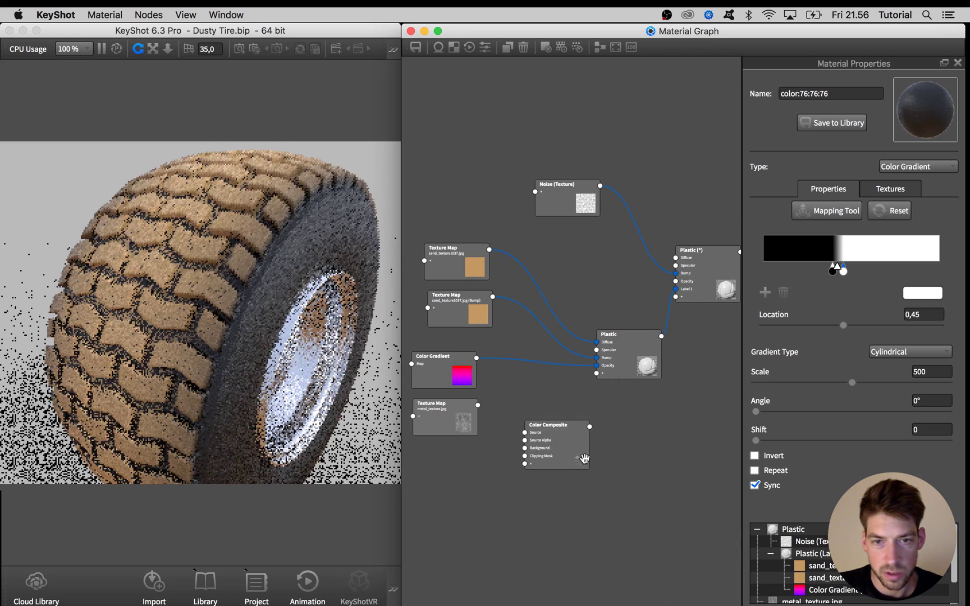
Feed the Color Composite into the label plastic's Opacity, with the Color Gradient as its Source and metal_texture as its Background.
left_click_drag(576, 447, 628, 389)
left_click_drag(551, 412, 567, 399)
left_click_drag(469, 373, 506, 390)
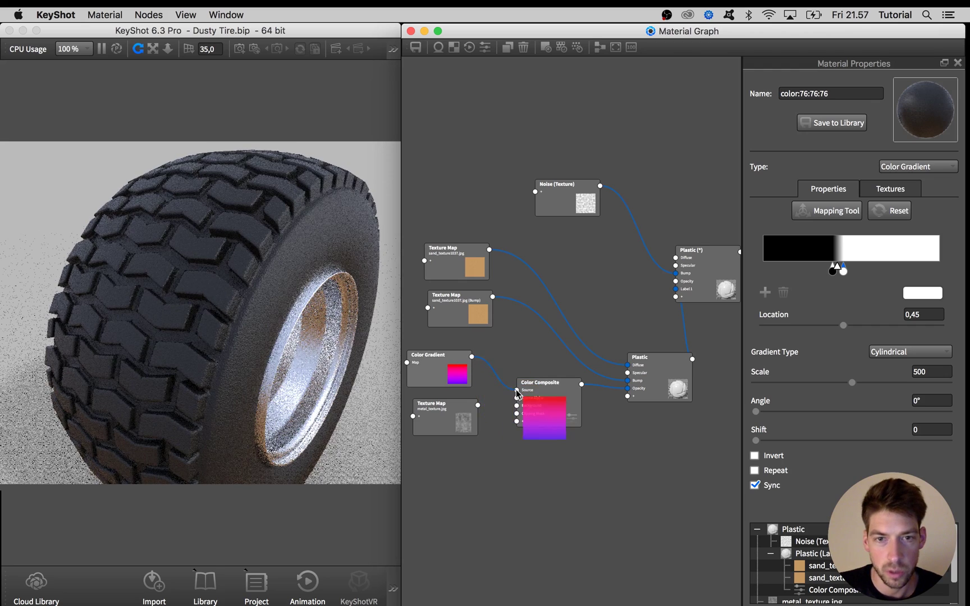
left_click_drag(516, 391, 516, 390)
left_click_drag(445, 370, 454, 366)
left_click_drag(447, 412, 562, 415)
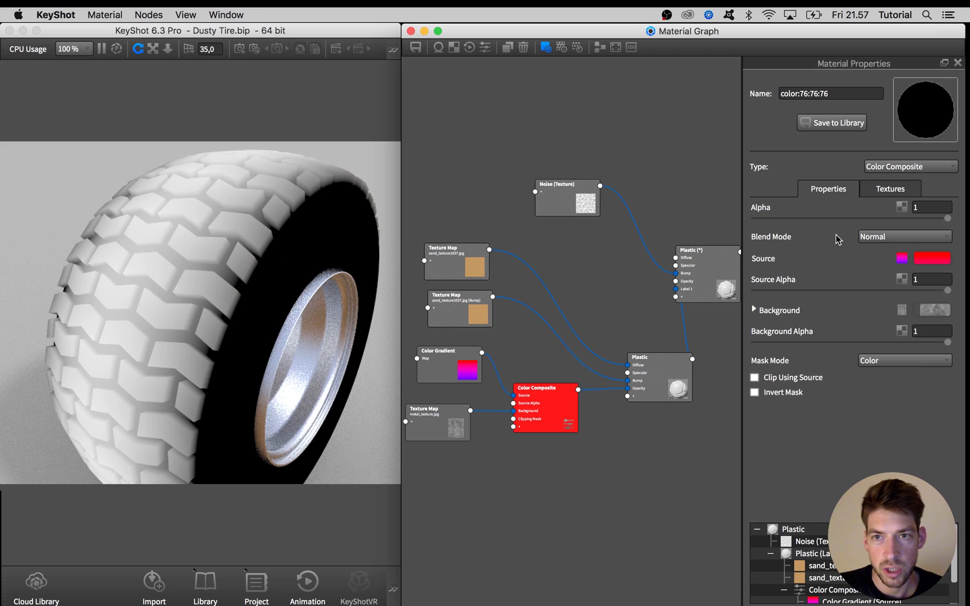
Set the Color Composite's blend mode to Multiply and tidy the positions of its connected nodes.
left_click(874, 238)
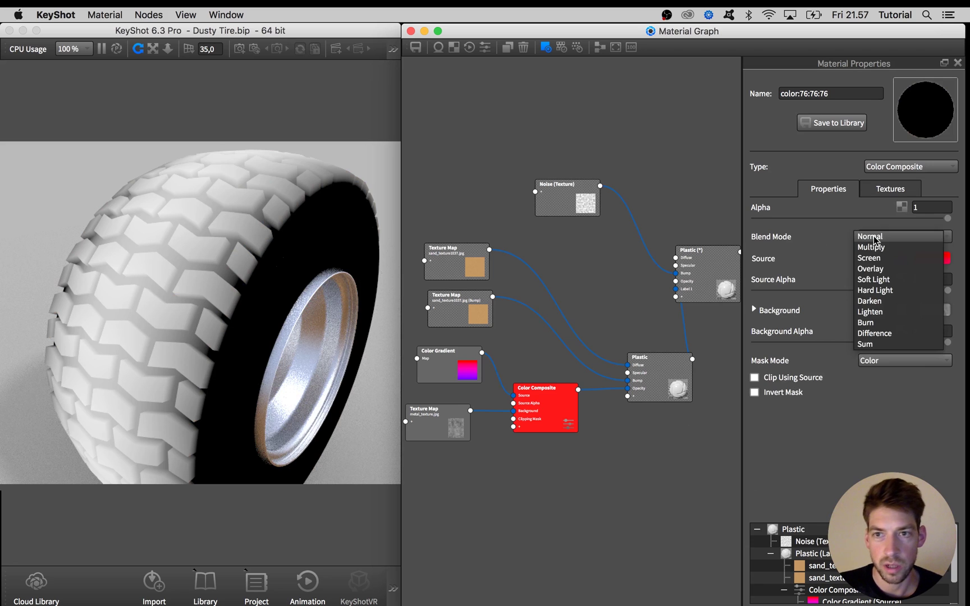
left_click(890, 246)
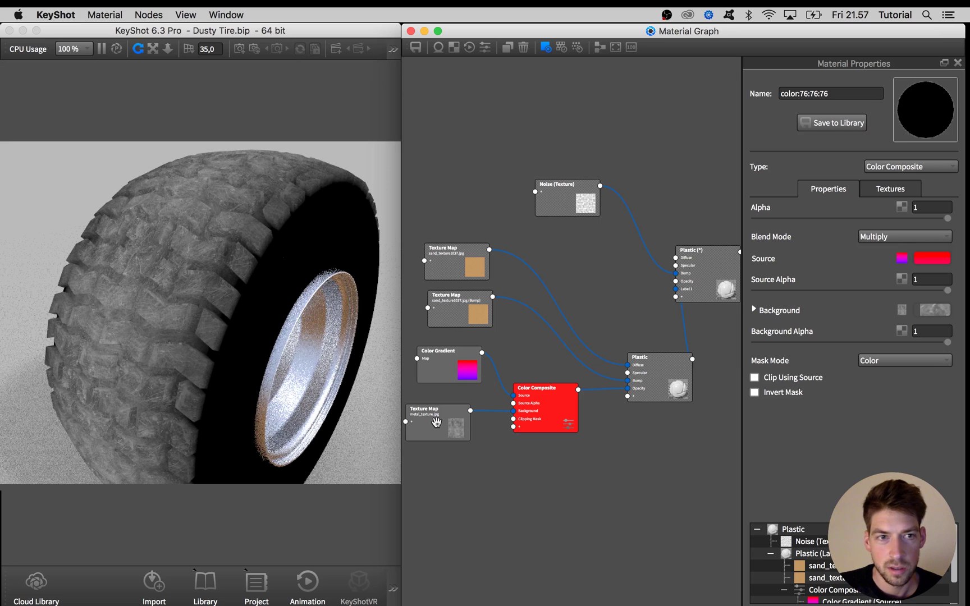
left_click_drag(503, 396, 464, 377)
left_click_drag(449, 426, 458, 421)
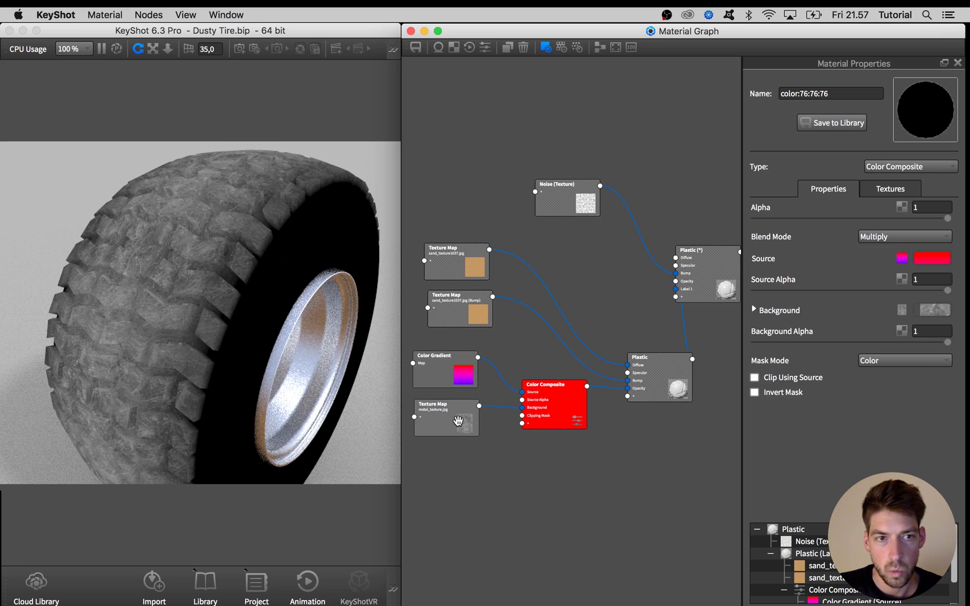
End the Color Composite preview and set the metal_texture map's scale to 2.
double_click(458, 421)
left_click(459, 382)
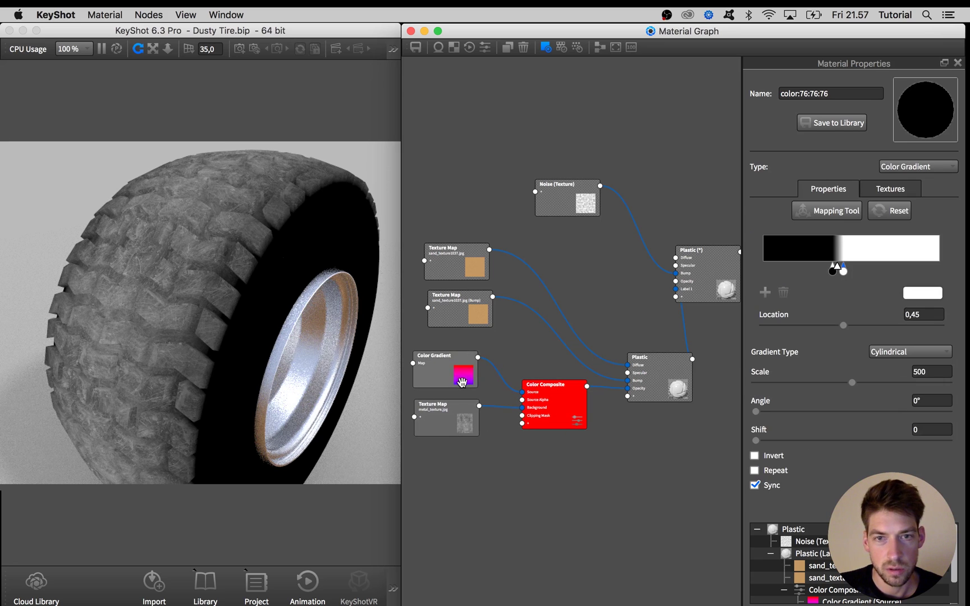
left_click(446, 424)
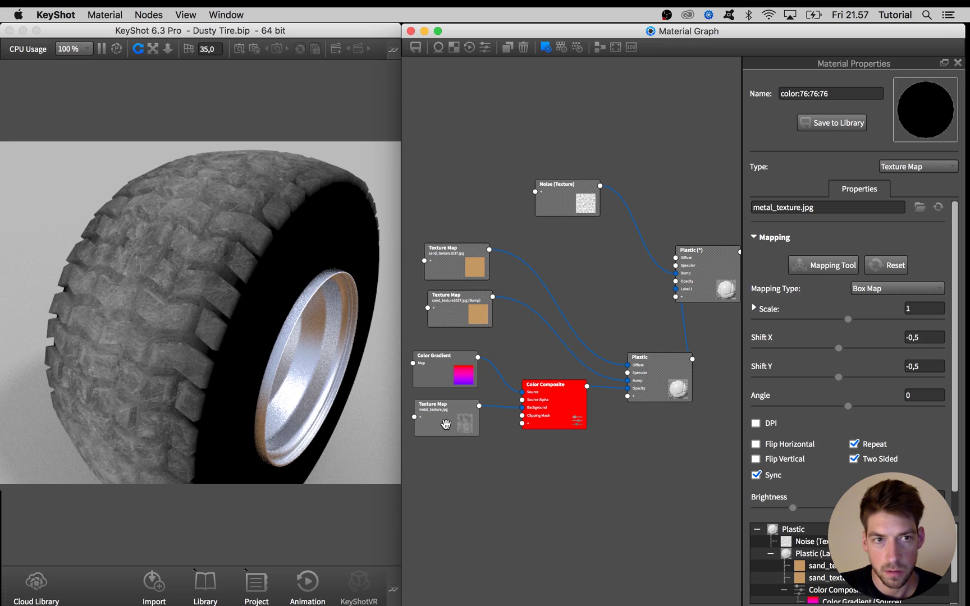
left_click(554, 423)
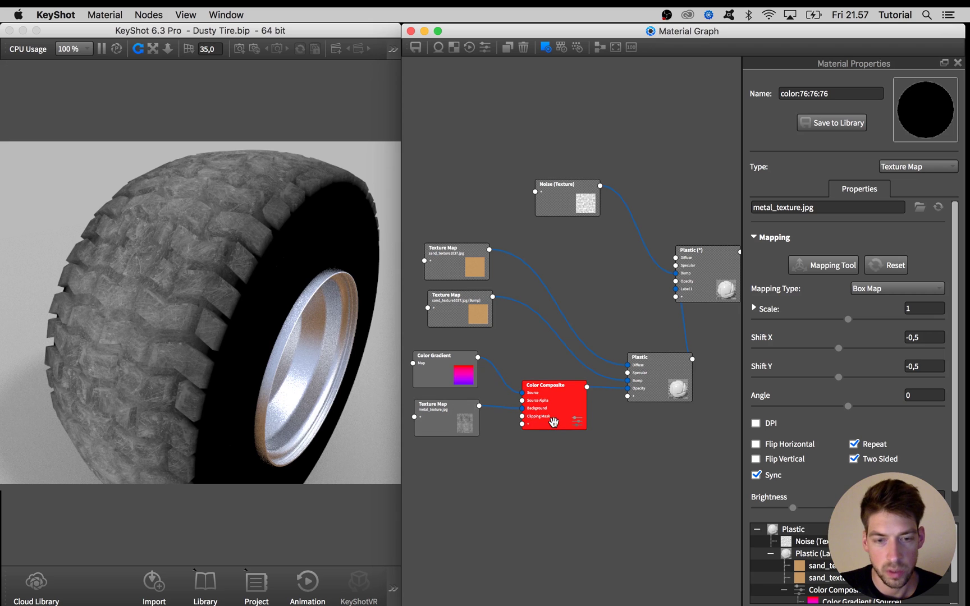
key("c")
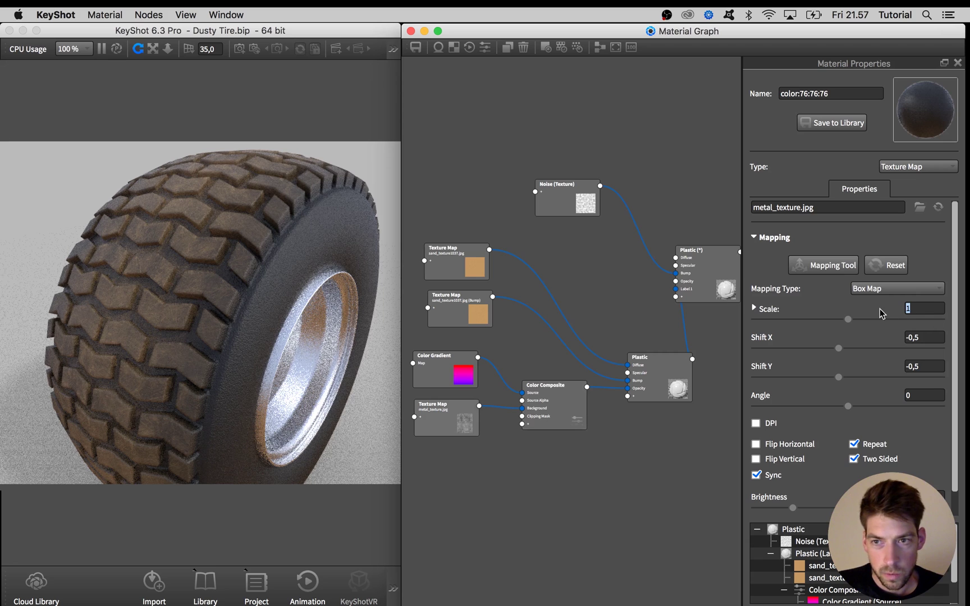
key("Return")
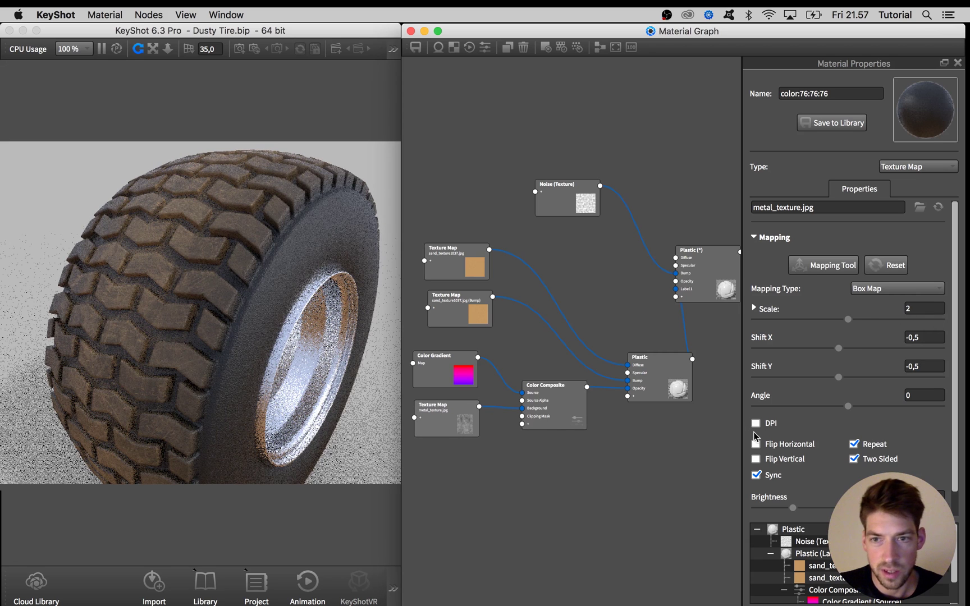
Raise the metal_texture map's brightness to 2.63 and increase its contrast slightly.
scroll(804, 481, "down", 2)
left_click_drag(838, 483, 852, 482)
left_click_drag(807, 513, 820, 513)
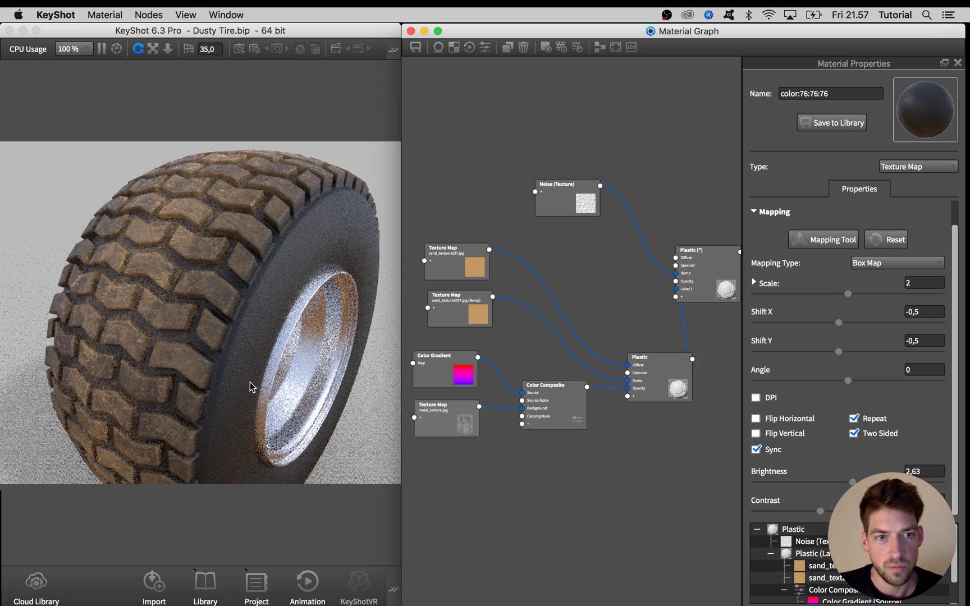
Preview the Color Gradient on the whole tire, move its black stop to 0.38, and end the preview.
left_click_drag(250, 387, 216, 380)
scroll(216, 380, "down", 3)
left_click(464, 364)
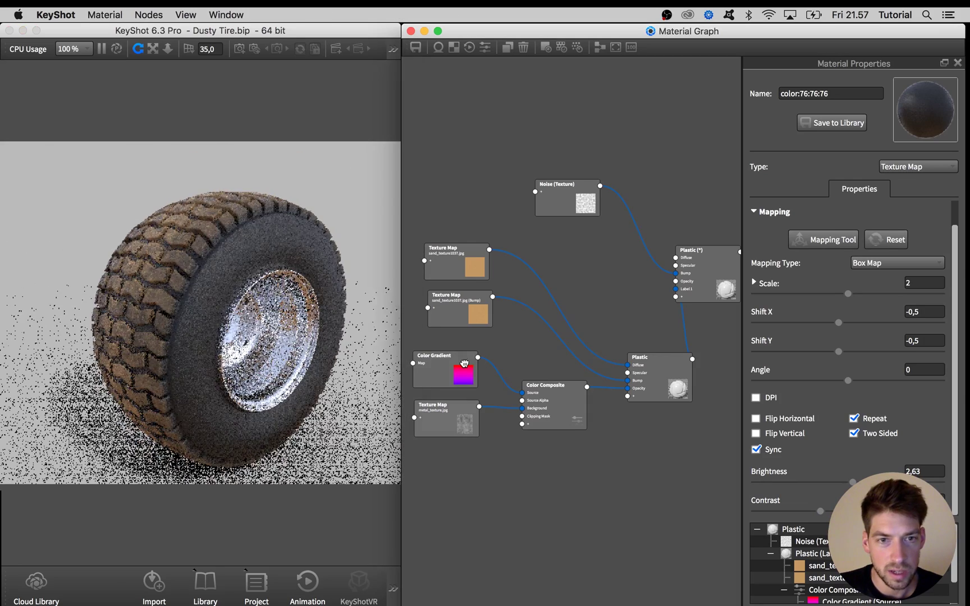
double_click(464, 364)
key("c")
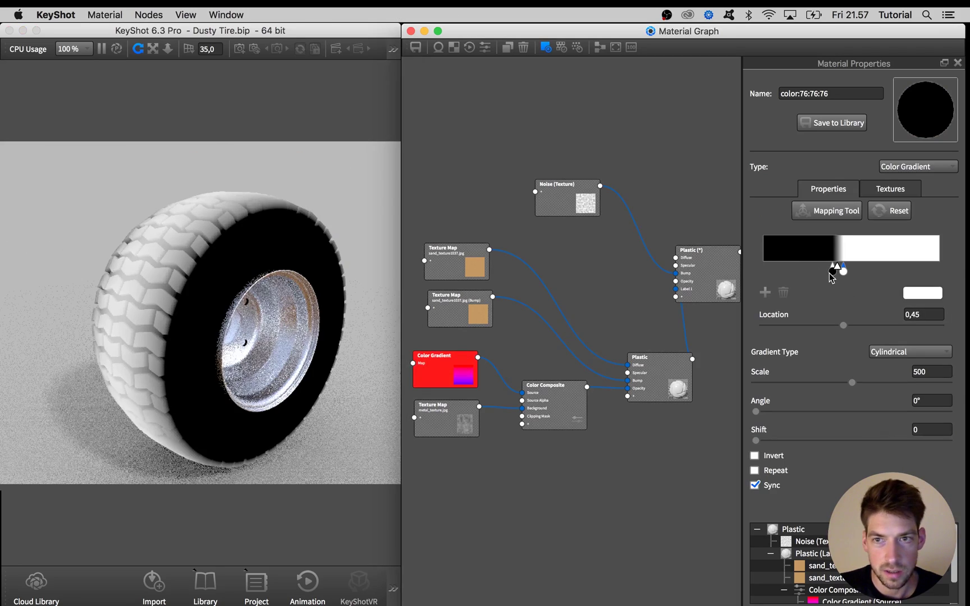
left_click(831, 272)
key("c")
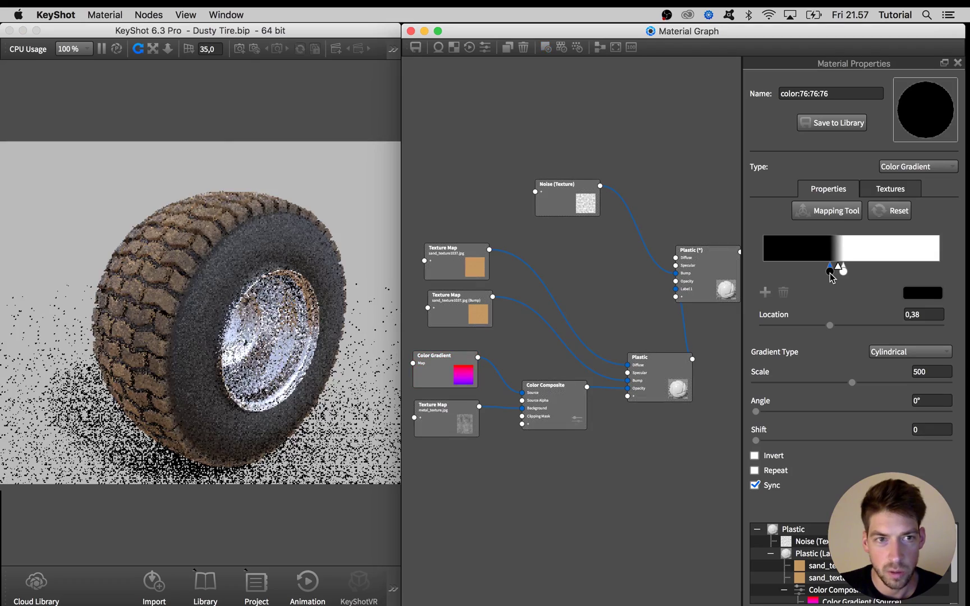
Examine the dust on the tire's tread and sidewall from another angle and dismiss the save reminder without saving.
left_click(360, 345)
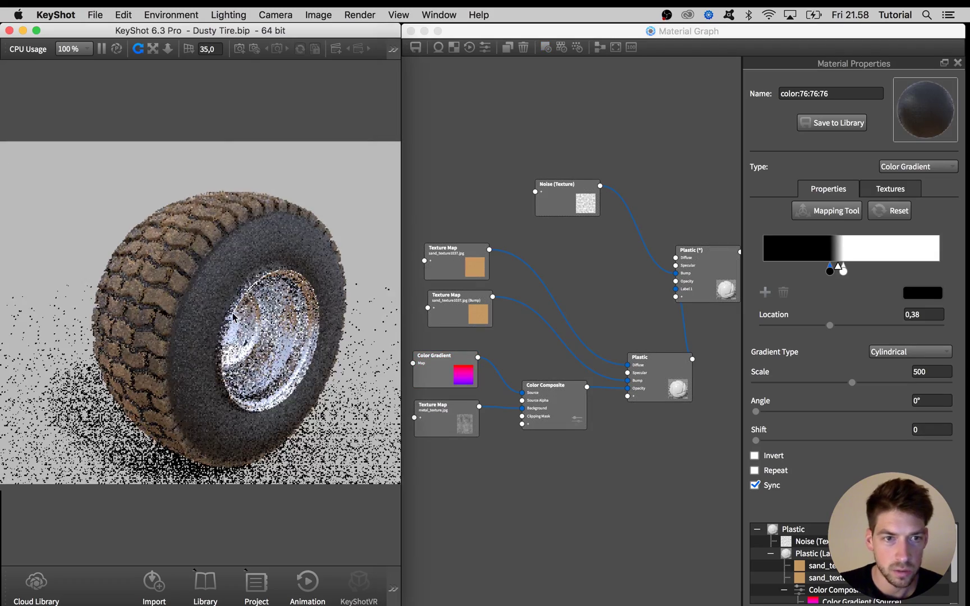
left_click_drag(233, 317, 261, 310)
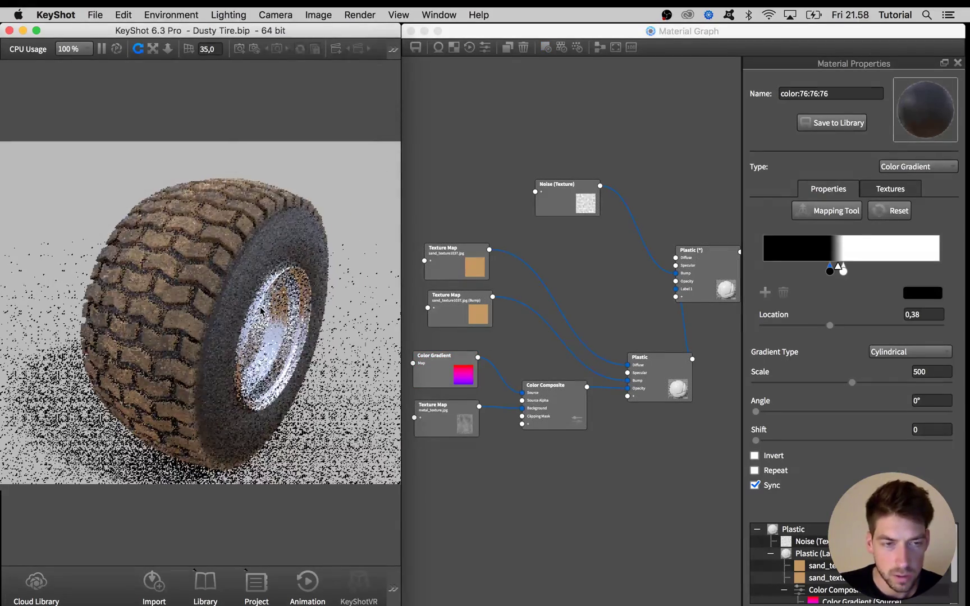
left_click(584, 478)
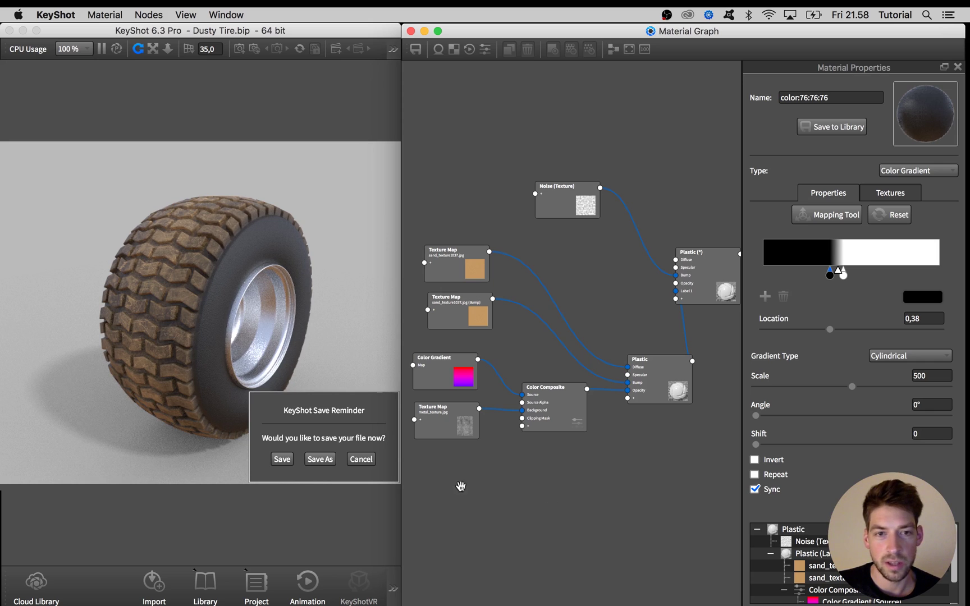
left_click(361, 459)
left_click(489, 488)
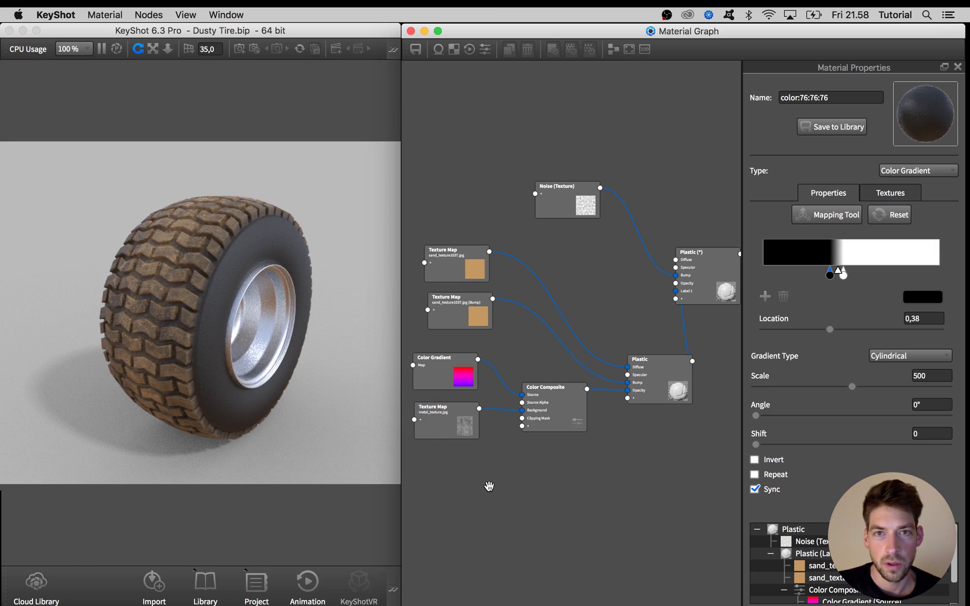